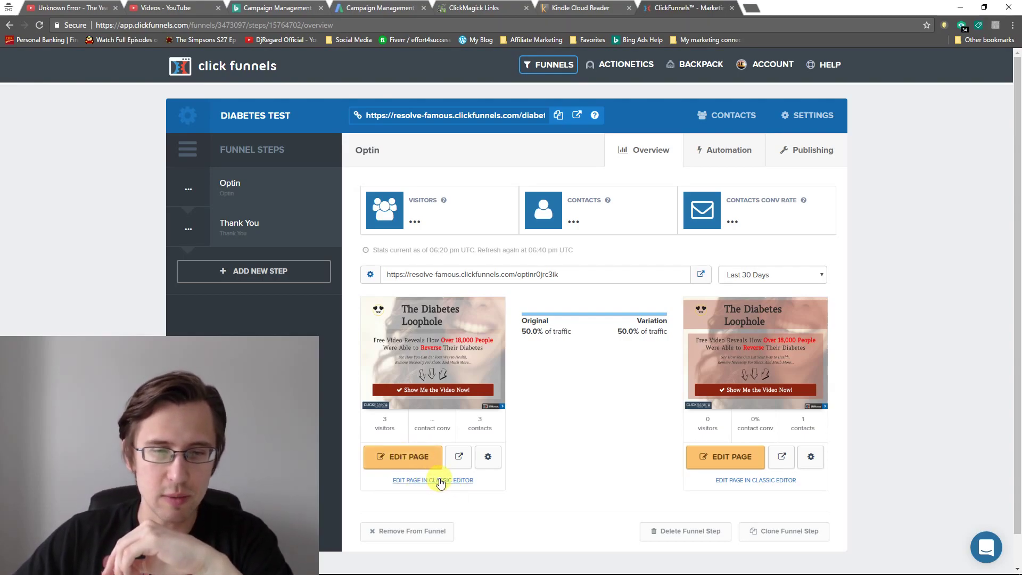
Open the original Optin page for editing, add a text block and place it above the "Free Video Reveals How" headline
click(408, 460)
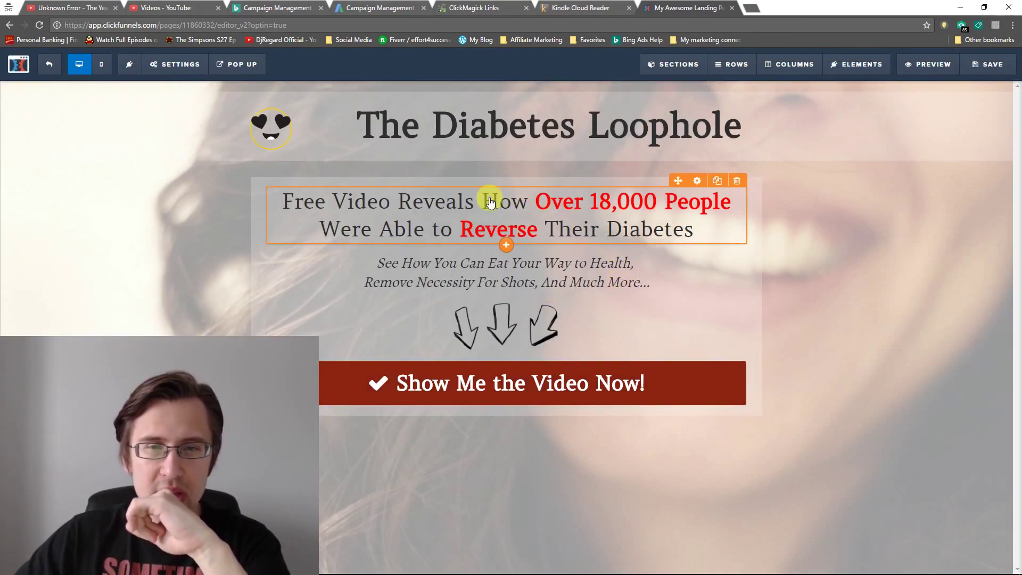
click(506, 245)
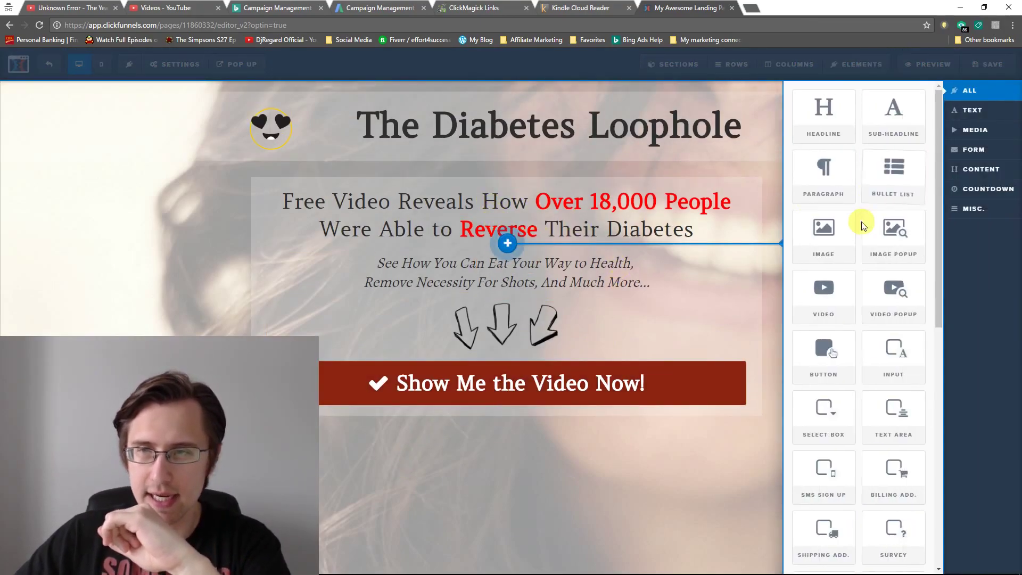
scroll(856, 235, down, 10)
click(827, 532)
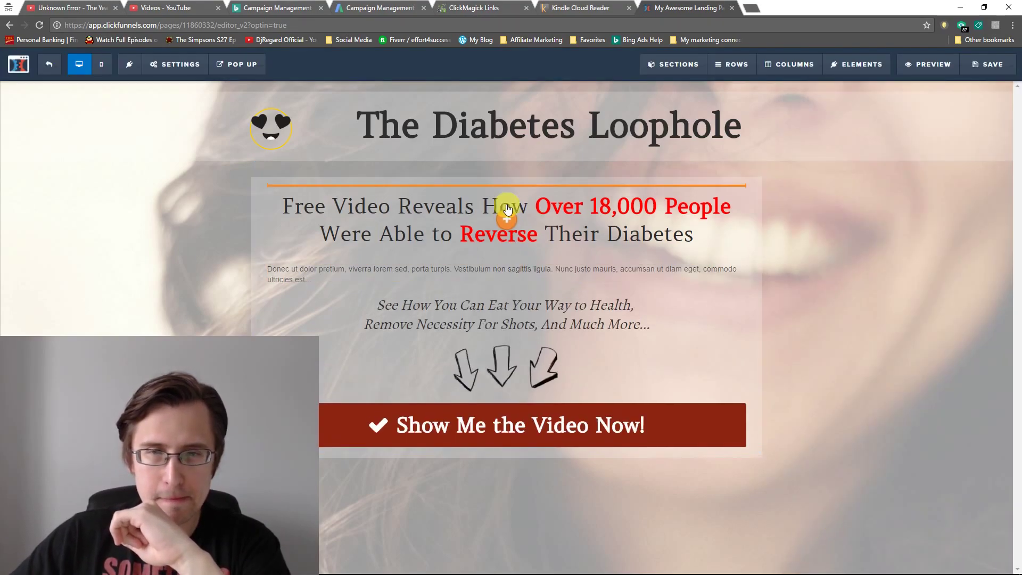
Replace the new text block's placeholder text with "Standard item price: $75"
click(670, 198)
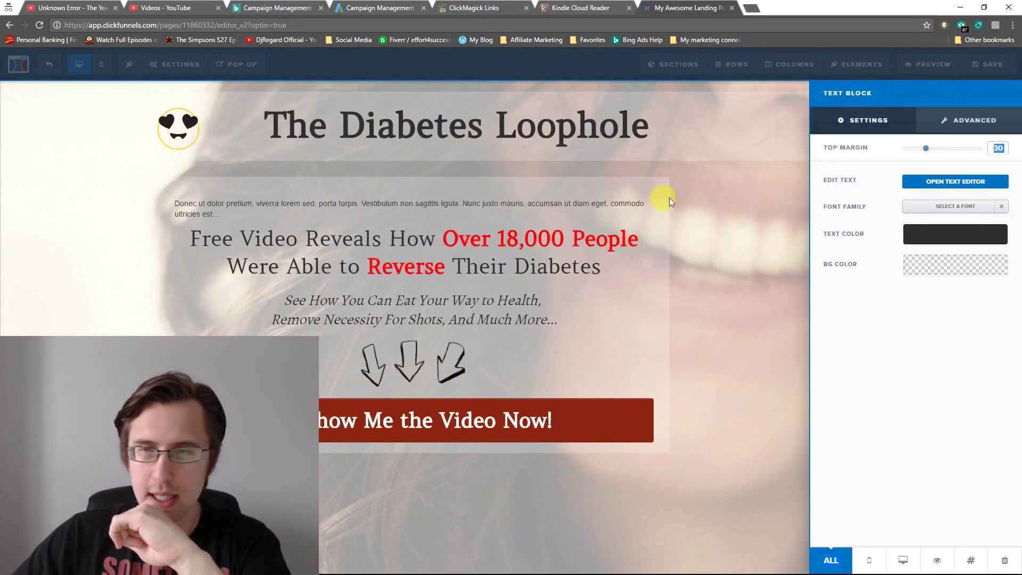
click(940, 181)
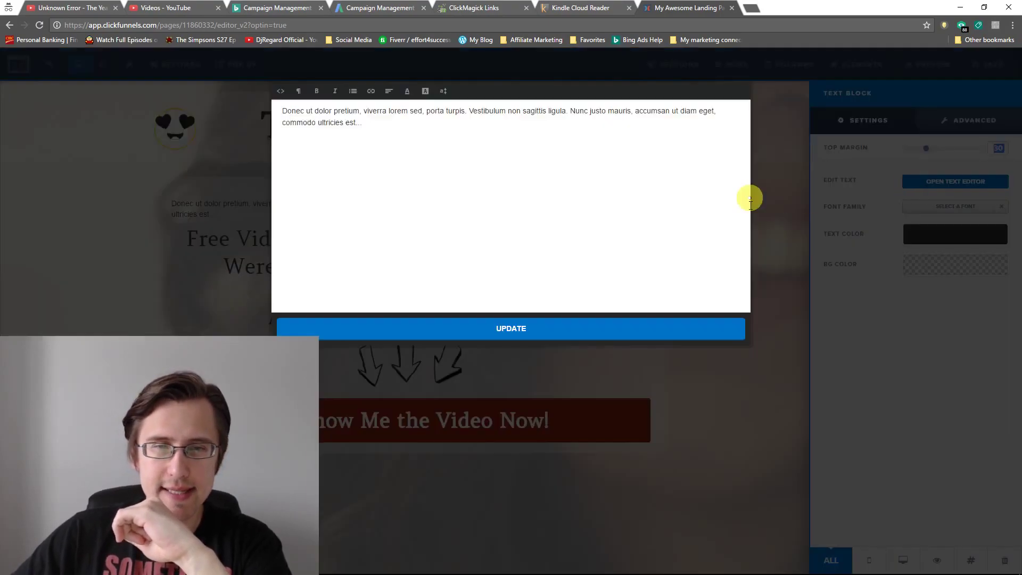
drag(365, 122, 284, 112)
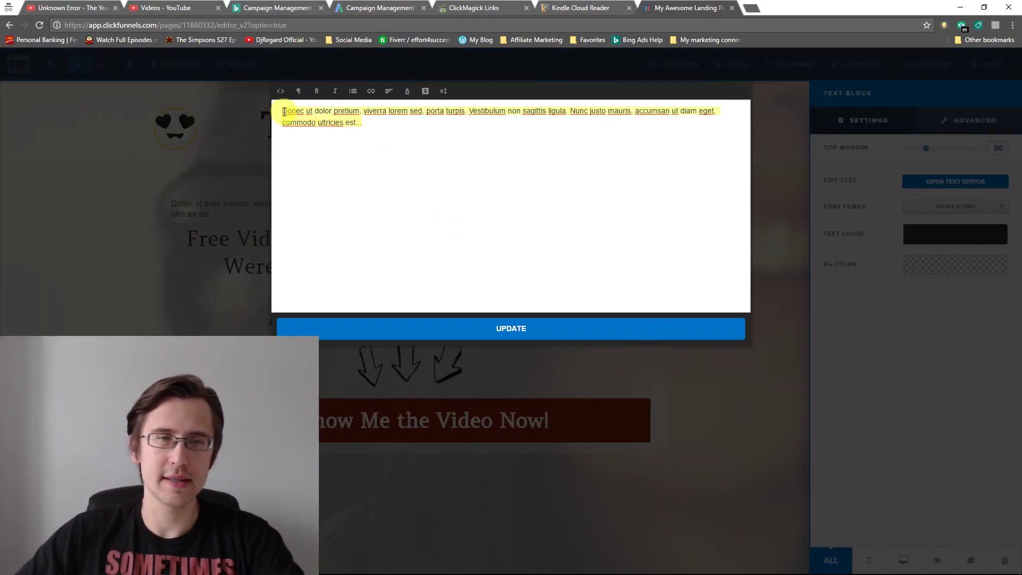
key(BackSpace)
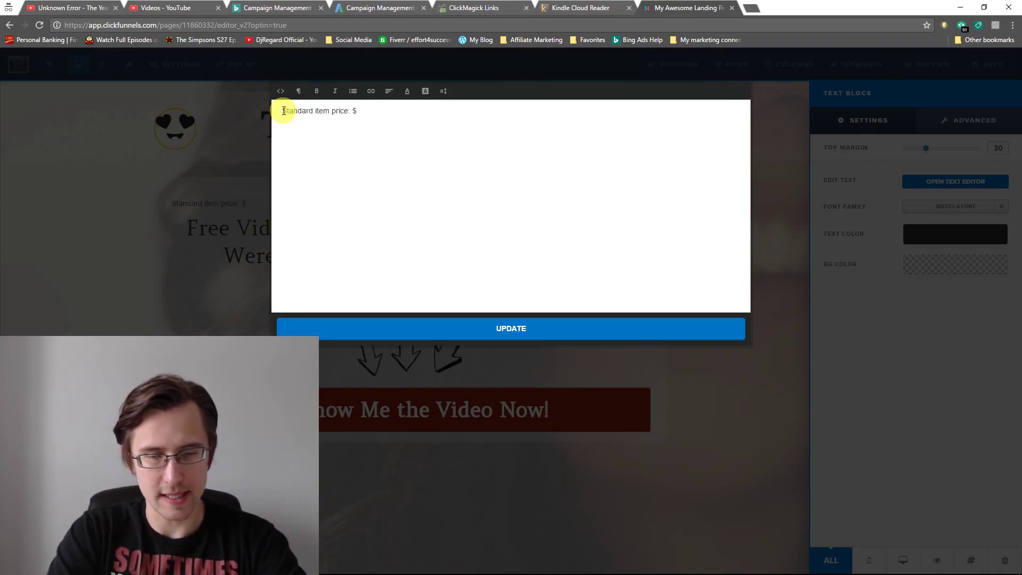
Add a second line to the text block reading "Can be yours today for only $25"
text(Can)
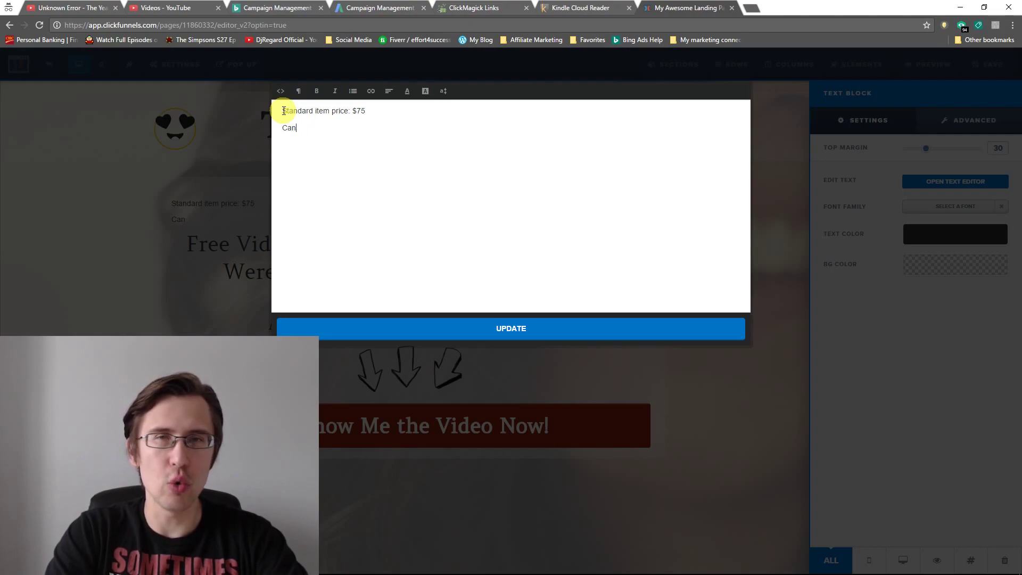
key(BackSpace)
key(BackSpace)
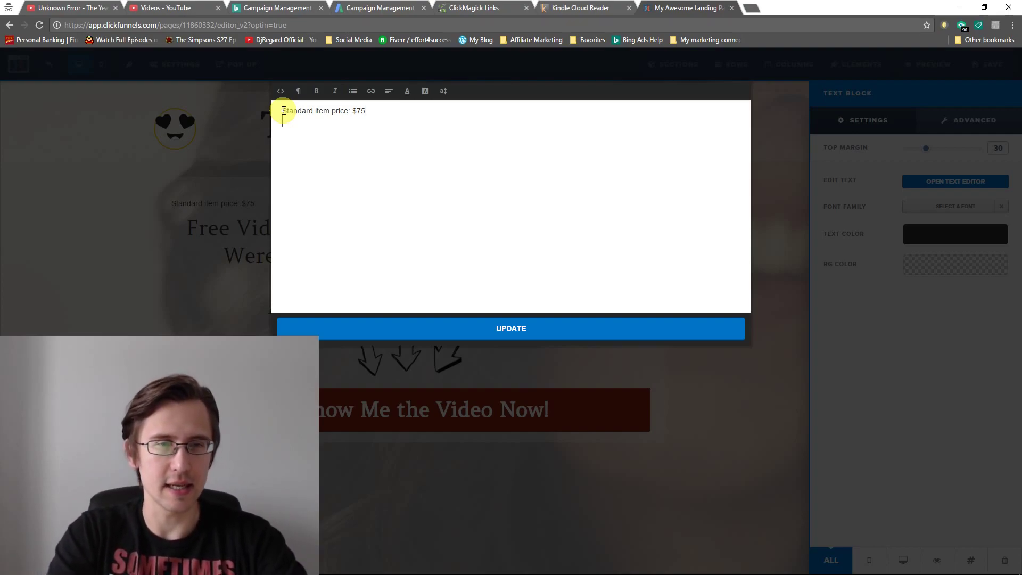
text(Sdf)
key(BackSpace)
key(BackSpace)
key(BackSpace)
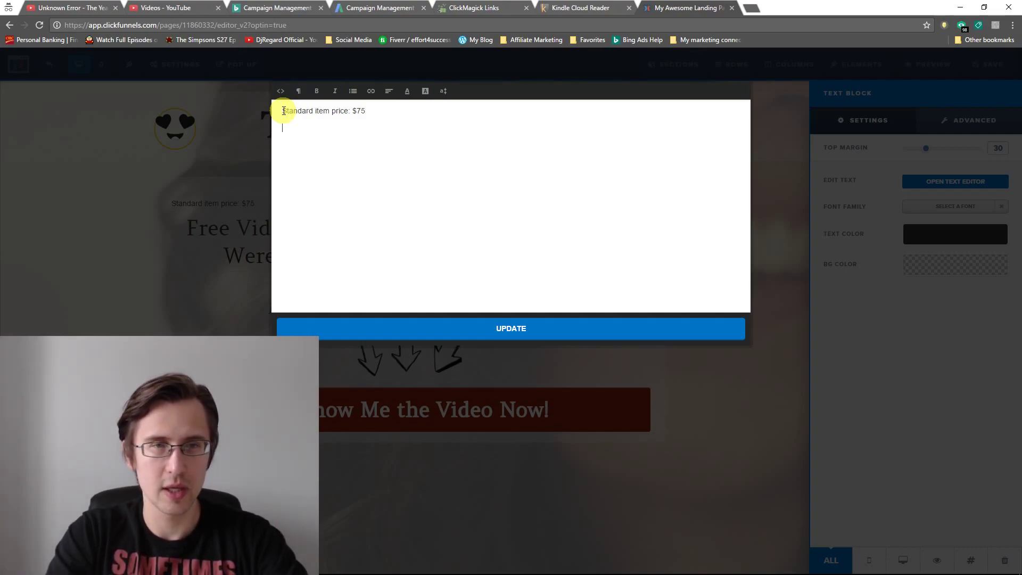
text(Can be your)
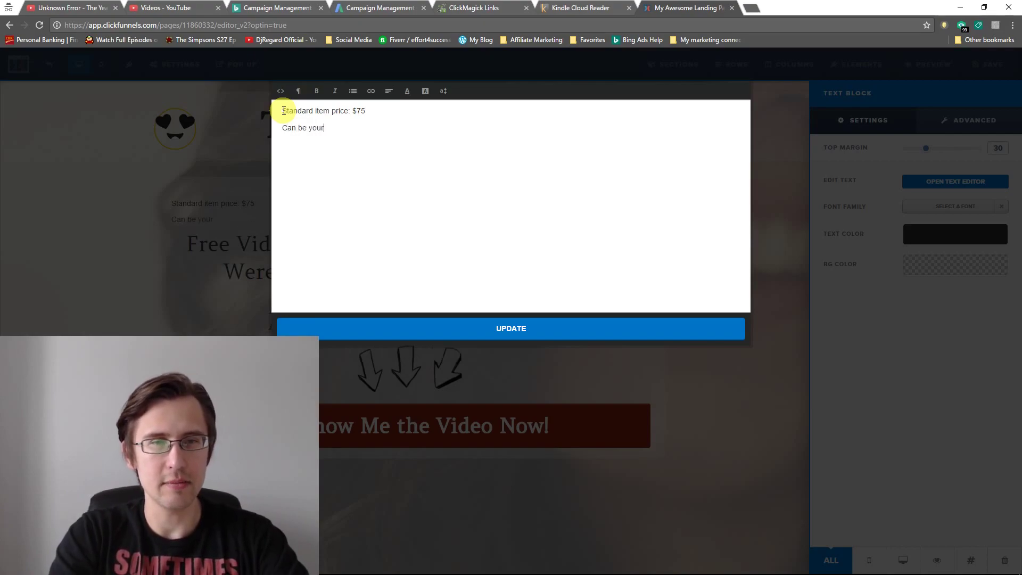
text(s today for only $25)
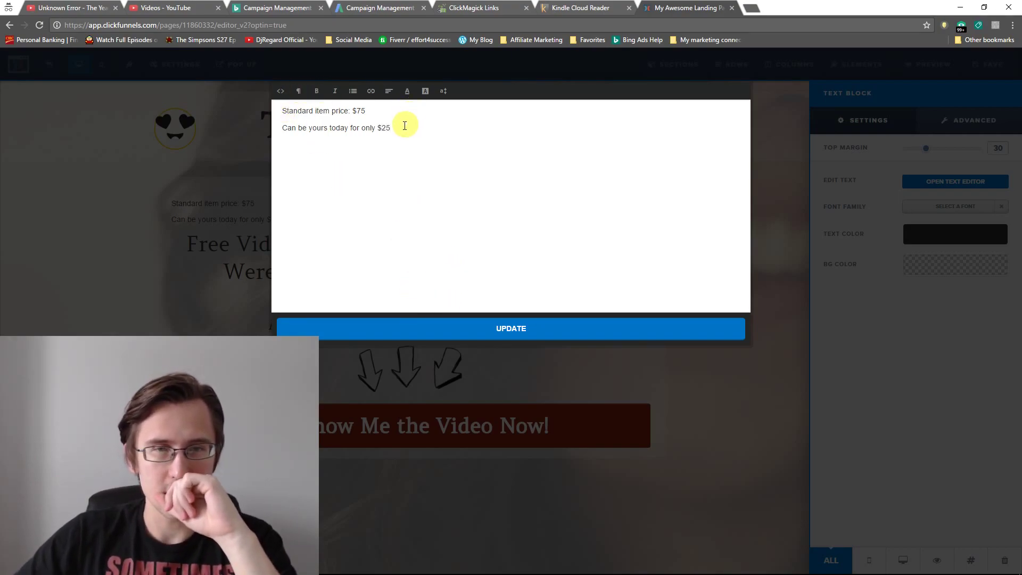
Examine the available font sizes and the HTML source of the price text, and return to the visual view
drag(394, 128, 278, 101)
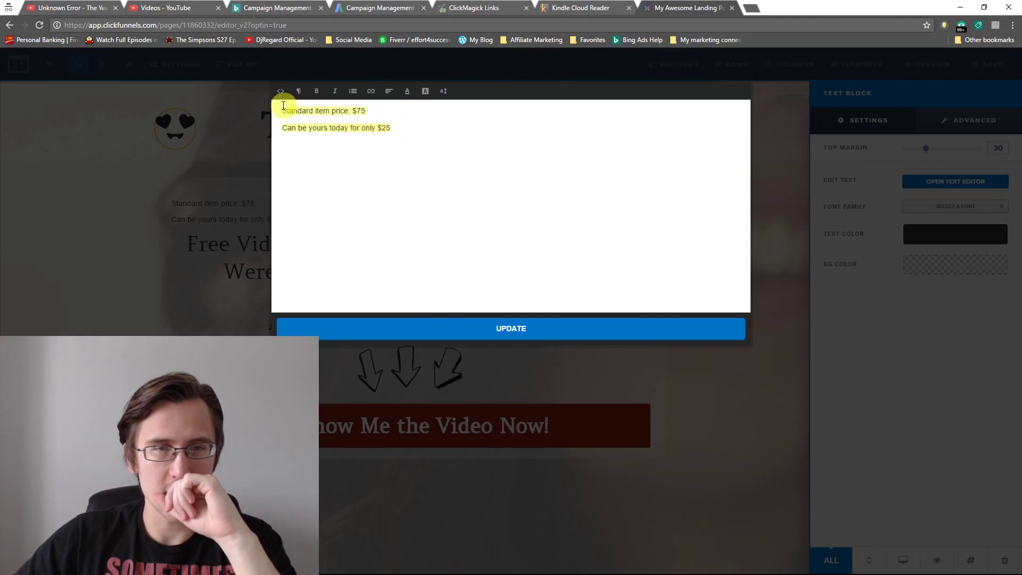
click(444, 91)
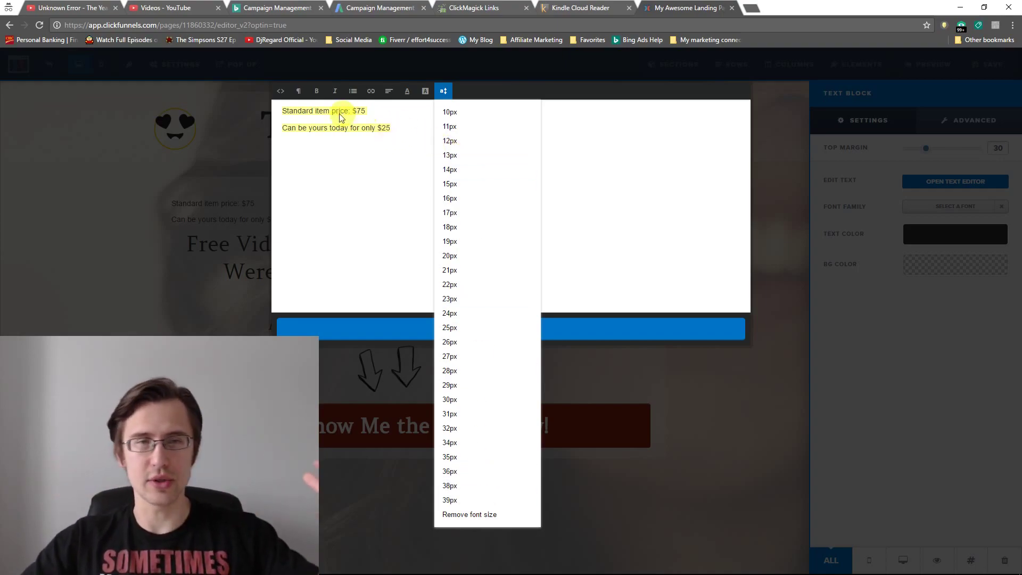
drag(365, 110, 279, 109)
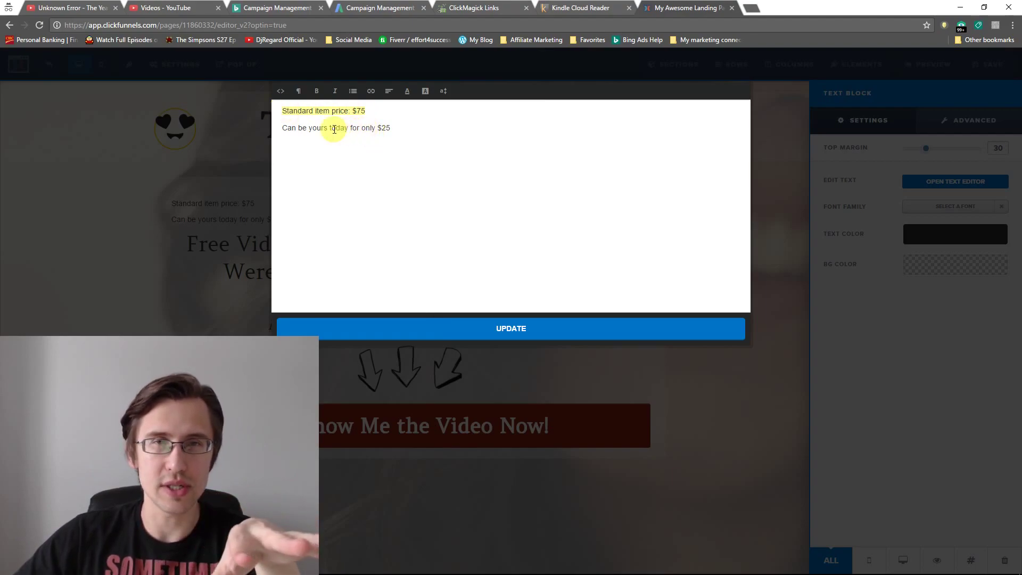
click(280, 91)
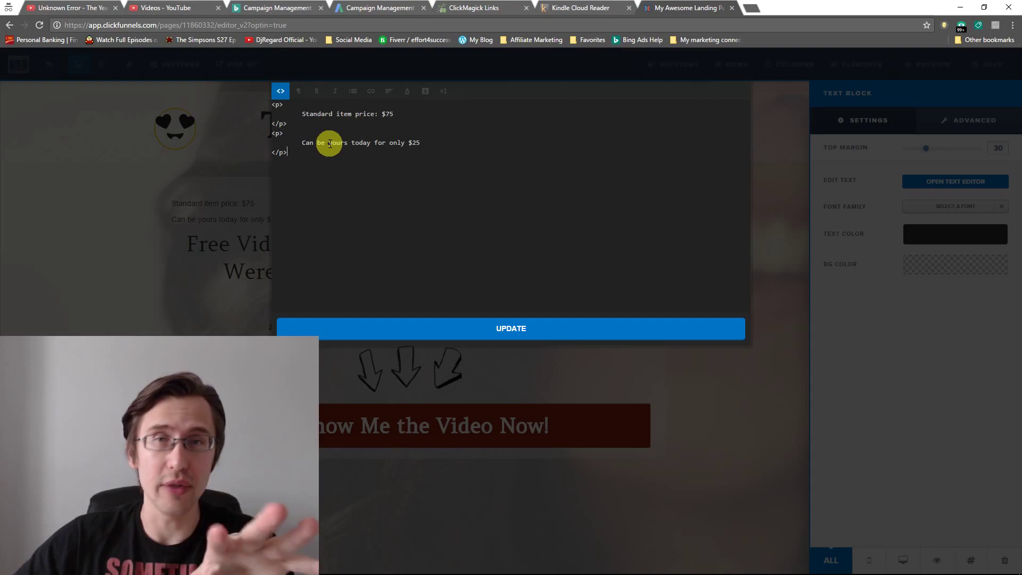
click(280, 91)
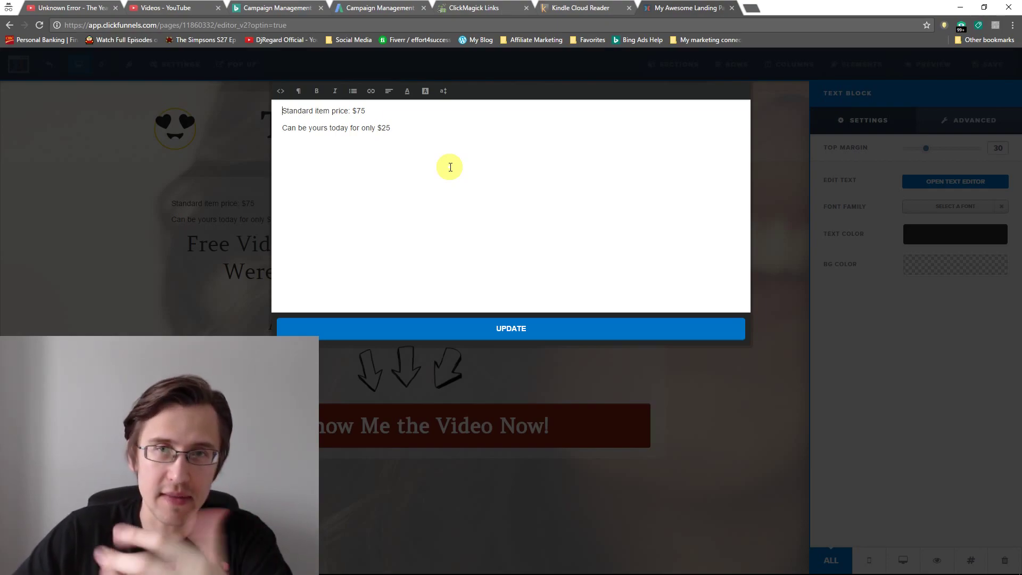
Set the font size of both price lines to 30px and update the text block
drag(397, 128, 282, 110)
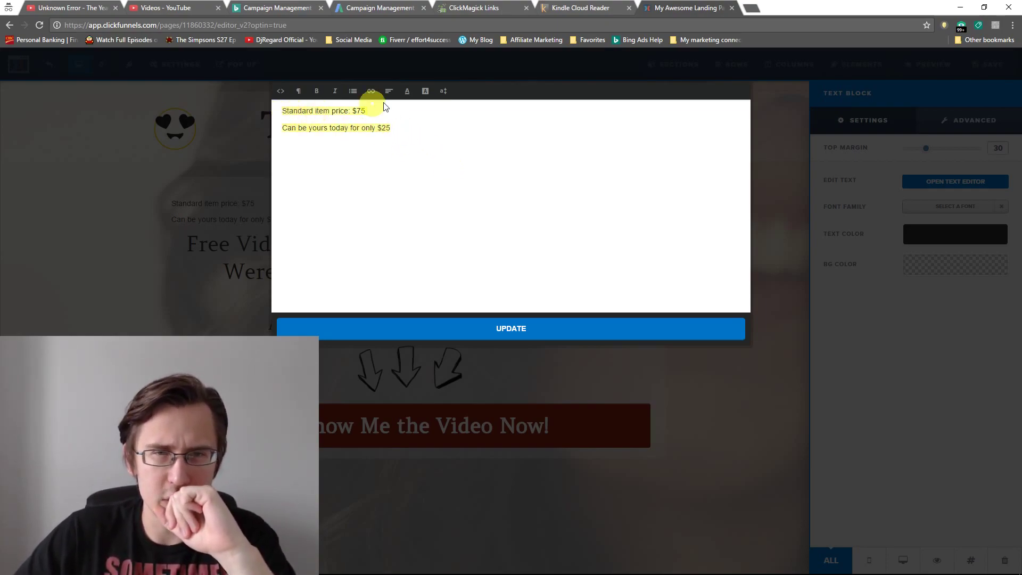
click(443, 91)
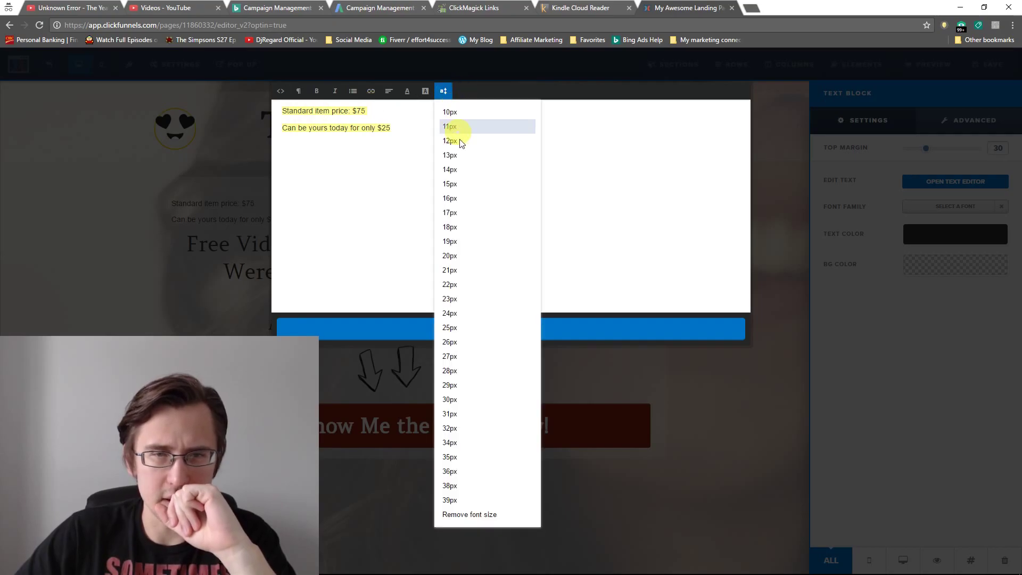
click(466, 407)
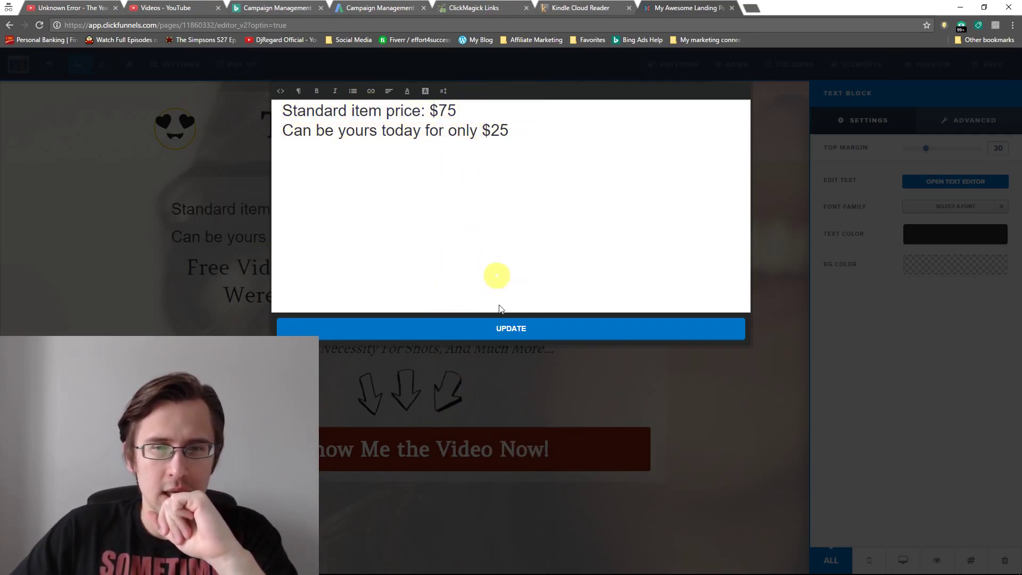
click(500, 329)
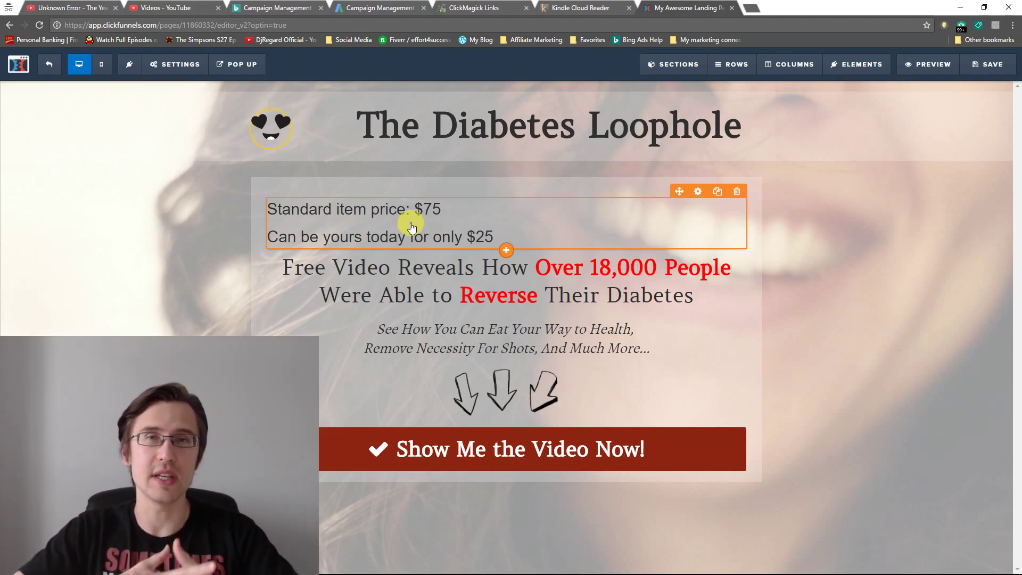
Reopen the price text block in the text editor and colour the word "Standard" dark grey
click(477, 216)
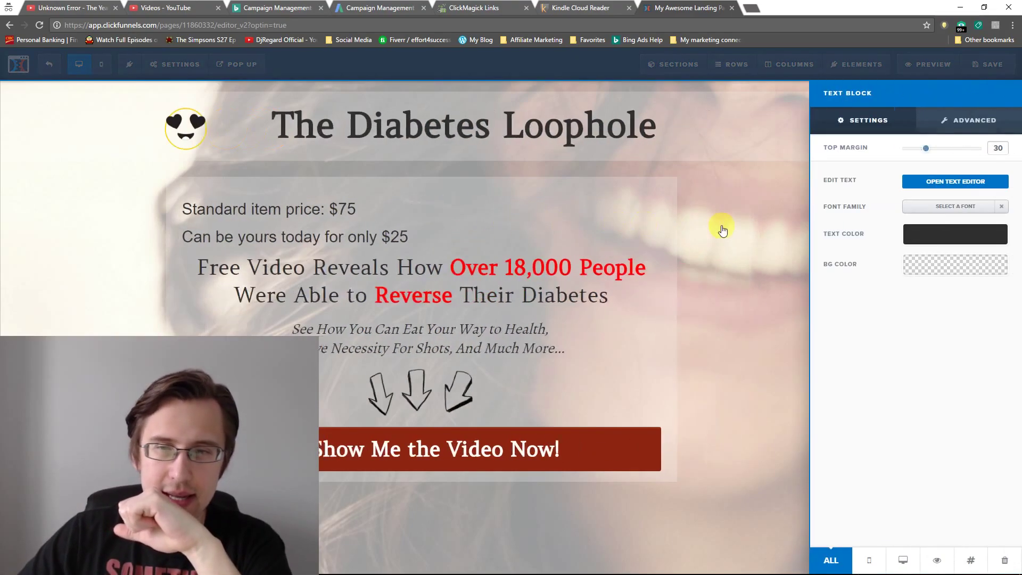
click(929, 182)
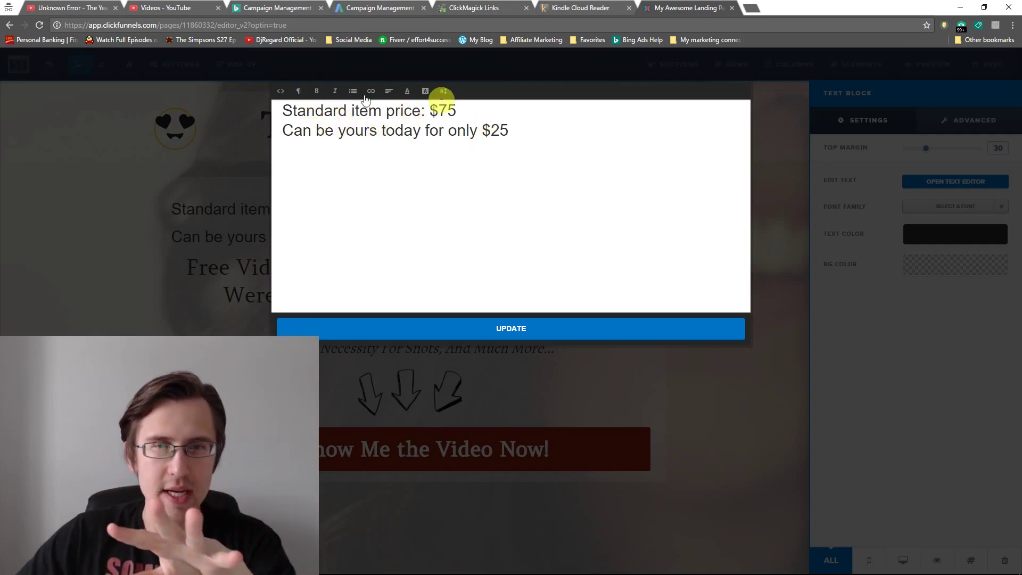
click(314, 112)
double_click(314, 112)
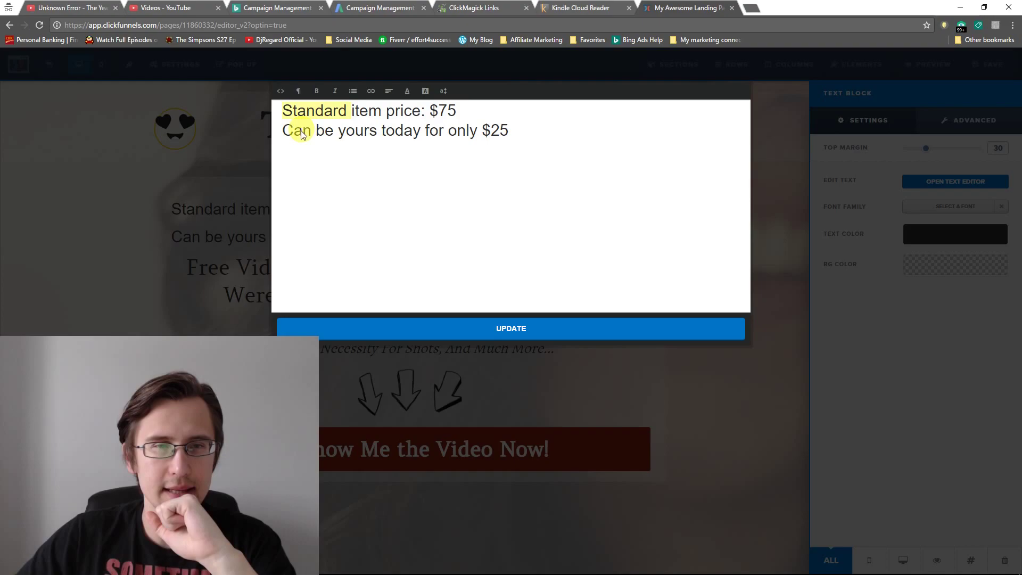
click(407, 93)
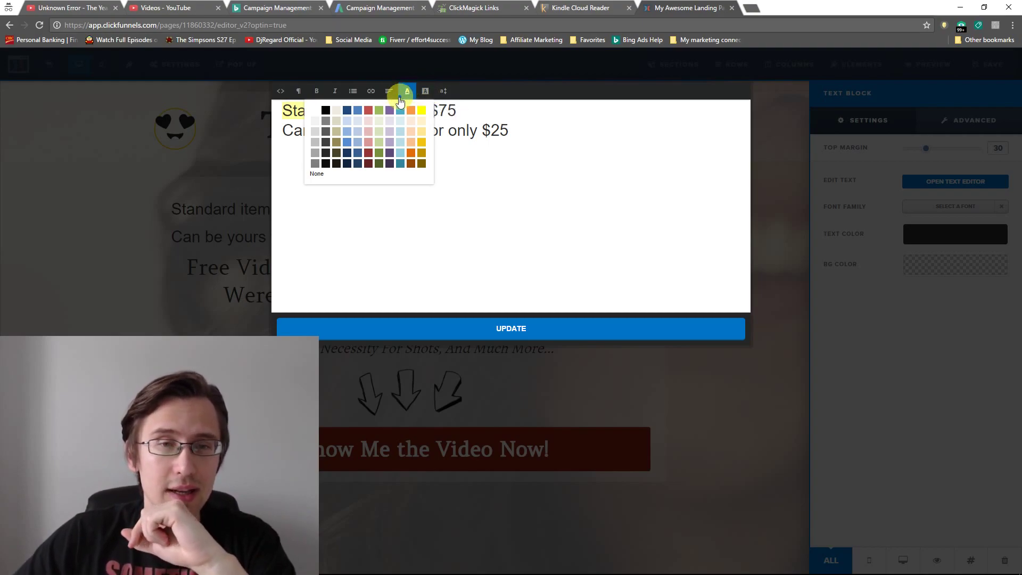
click(327, 131)
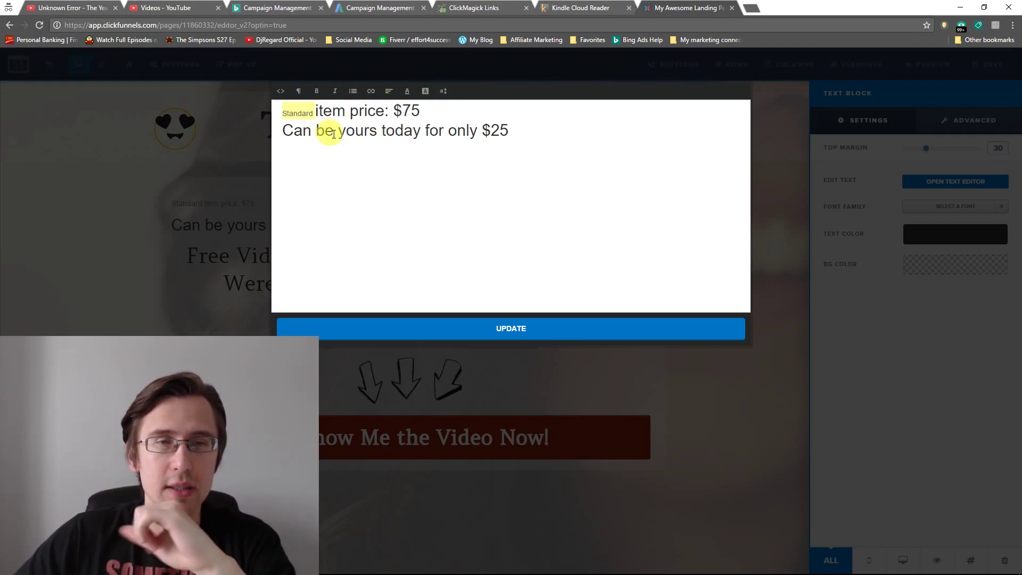
Colour the word "price" dark red in the first line and "yours" orange in the second line
double_click(362, 113)
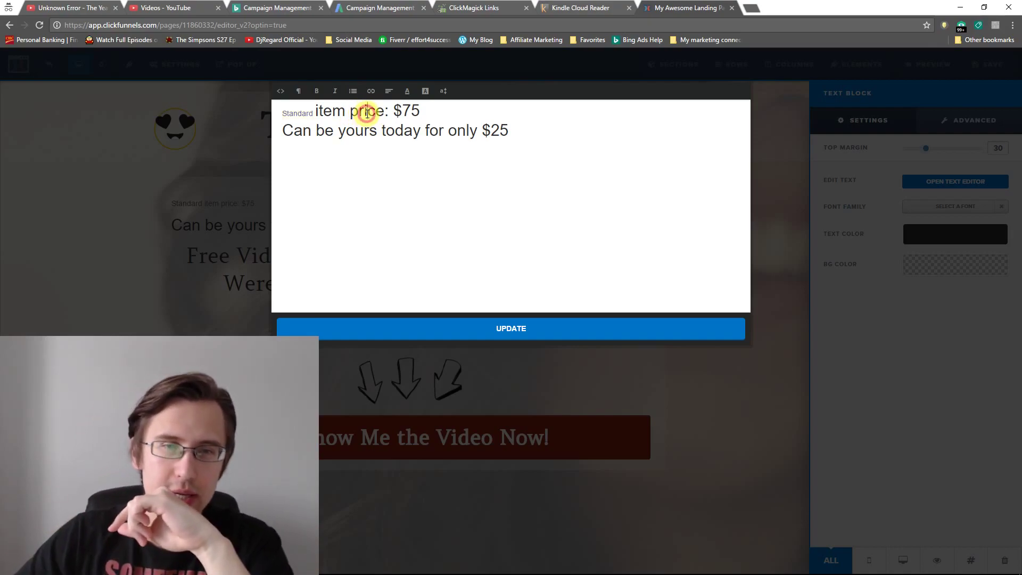
click(407, 91)
click(370, 154)
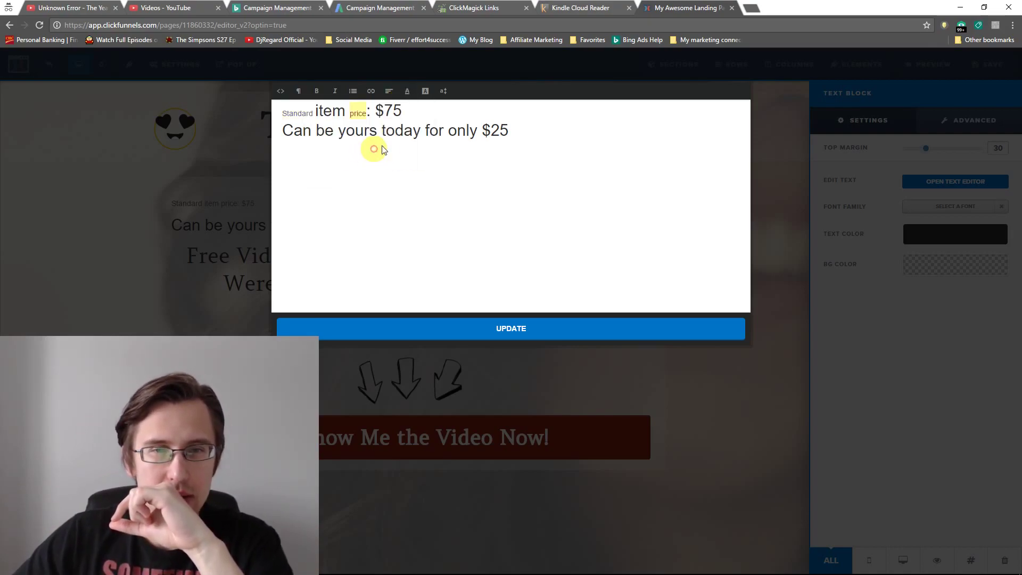
double_click(351, 130)
click(407, 91)
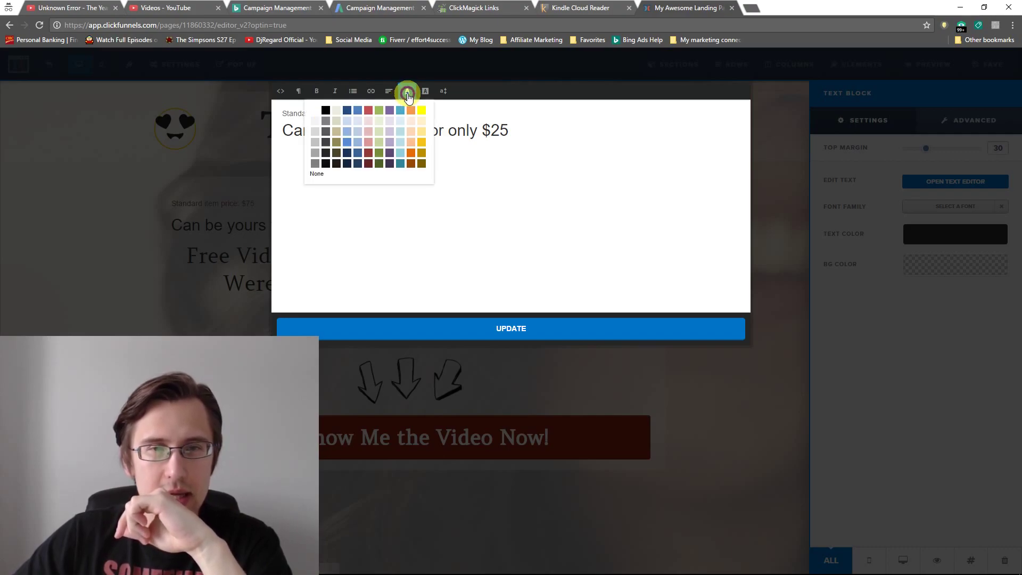
click(411, 153)
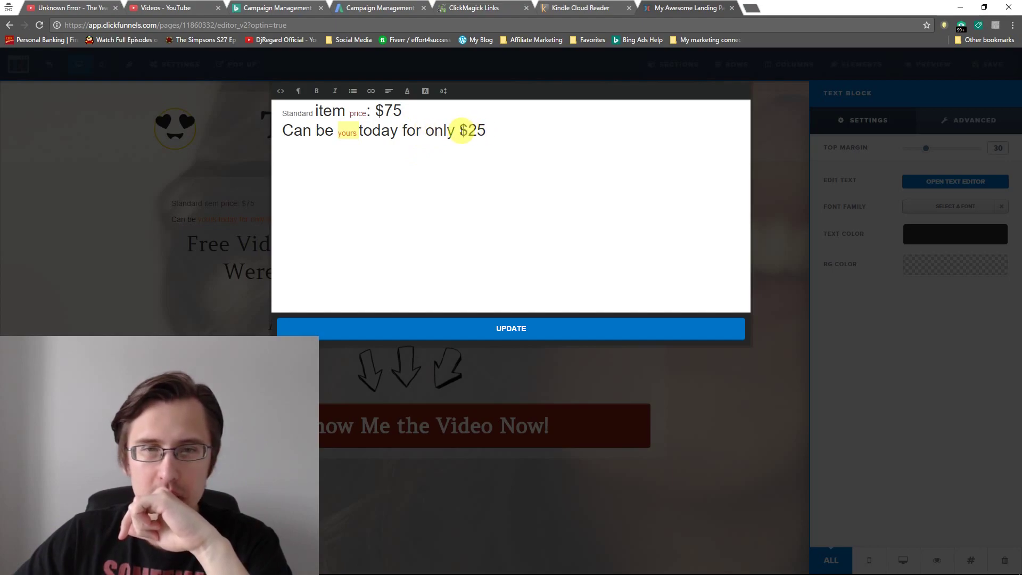
Colour the "$25" price in the second line dark gold
drag(460, 131, 486, 131)
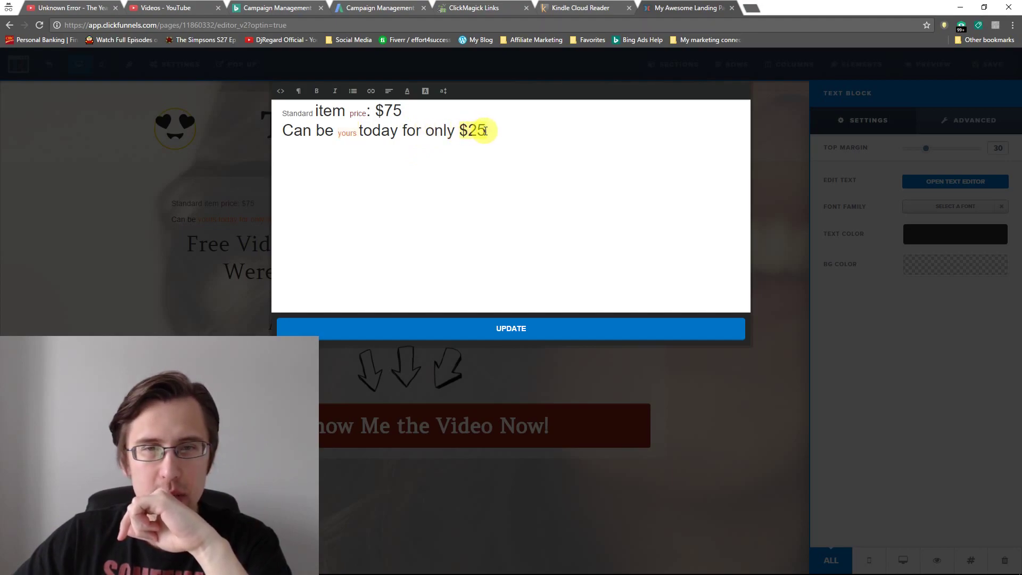
click(407, 91)
click(421, 162)
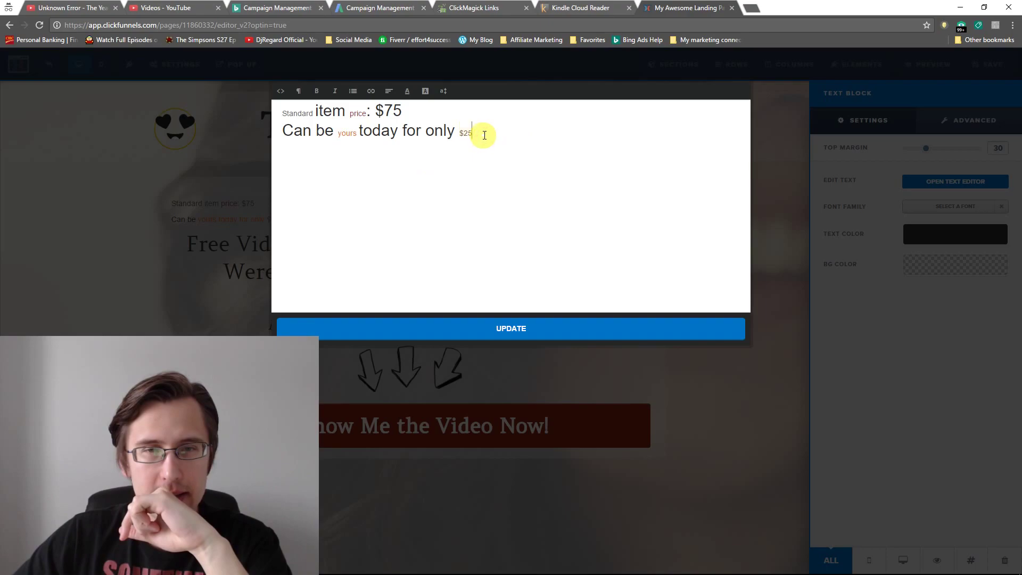
Set all the recoloured price text to a 30px font size and update the text block
drag(484, 132, 282, 114)
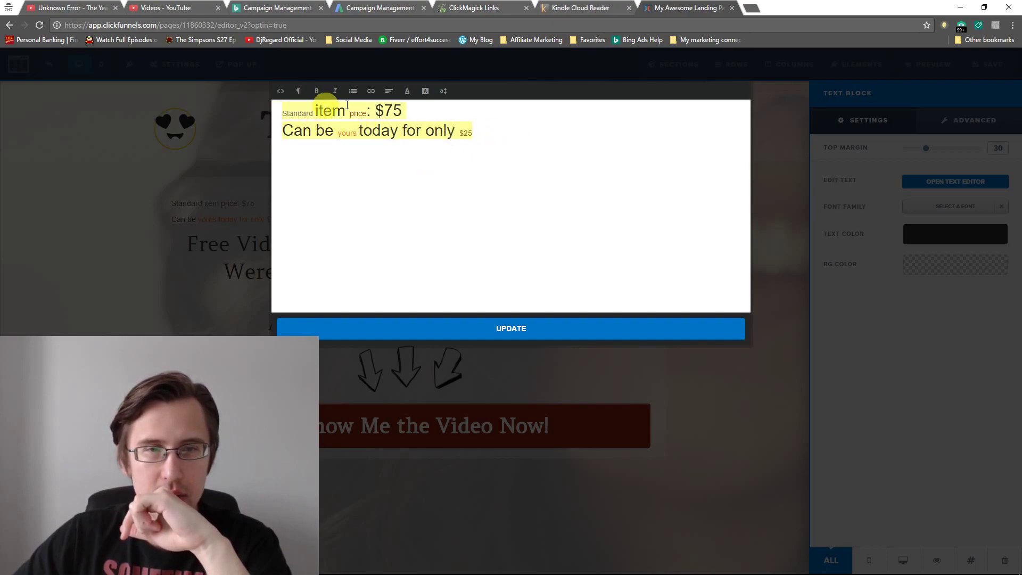
click(443, 92)
click(457, 399)
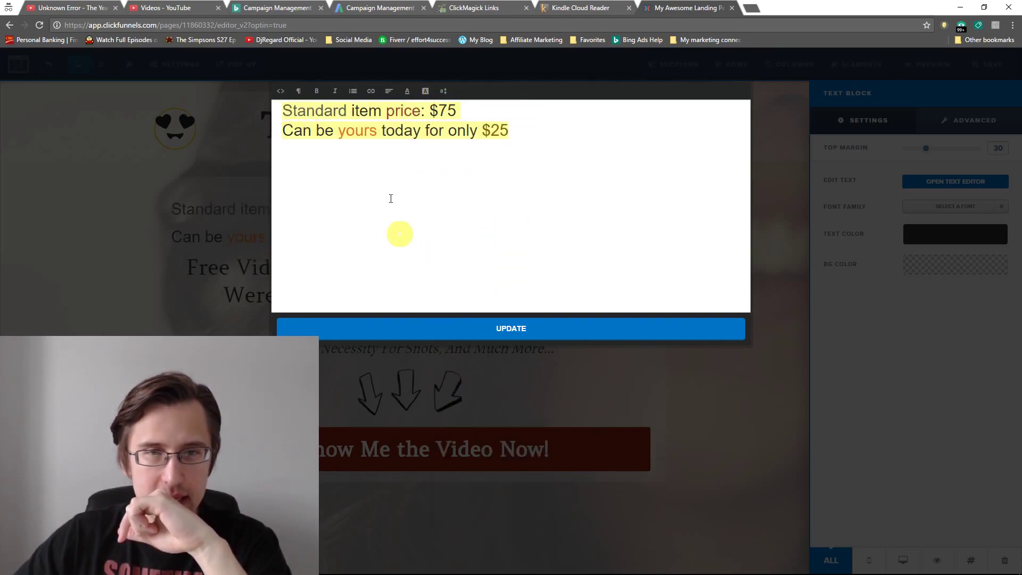
click(471, 326)
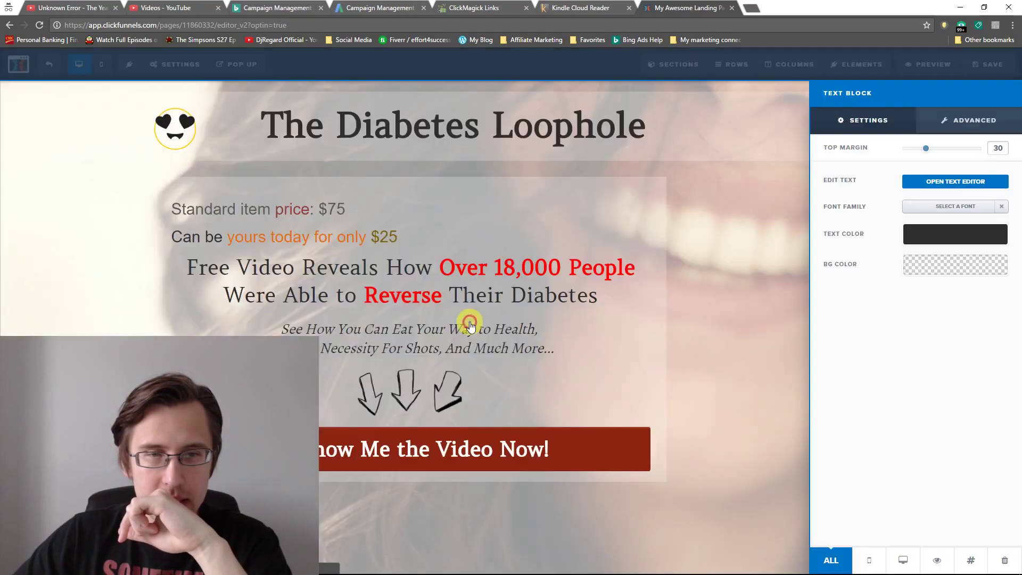
Reopen the price text block in the text editor, colour "$75" black and match its font size to the rest of the line
click(388, 237)
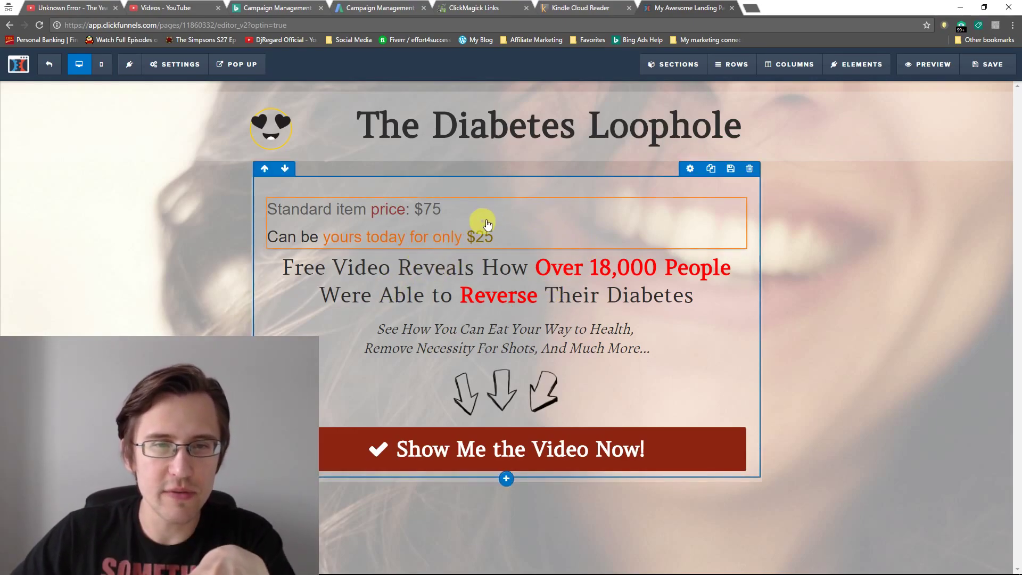
click(631, 222)
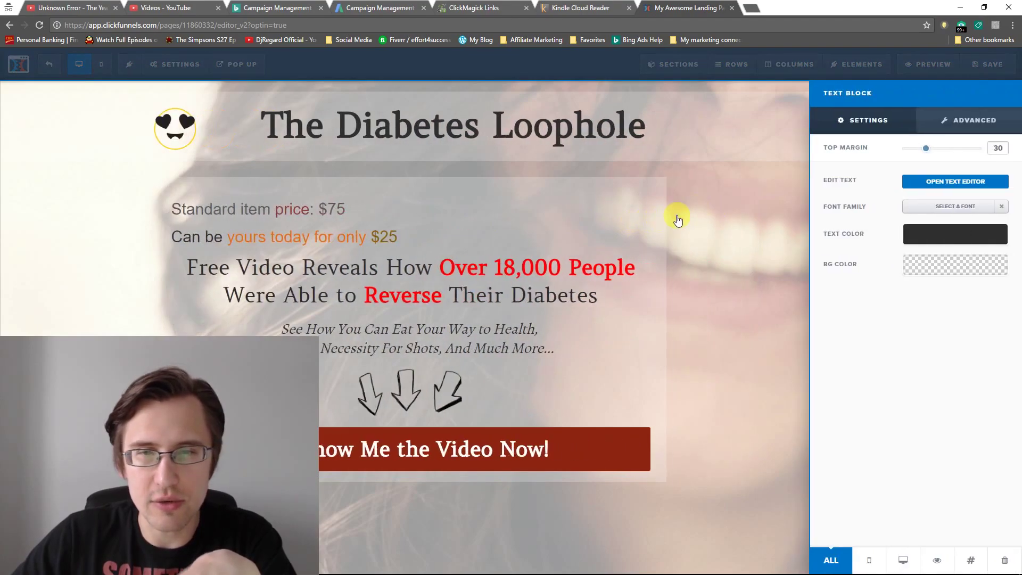
click(463, 108)
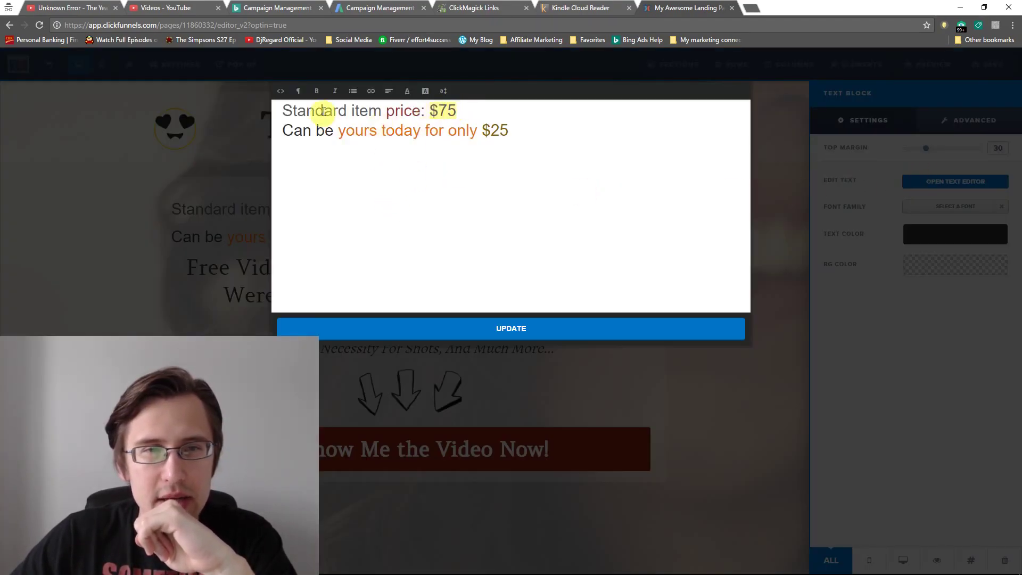
click(406, 92)
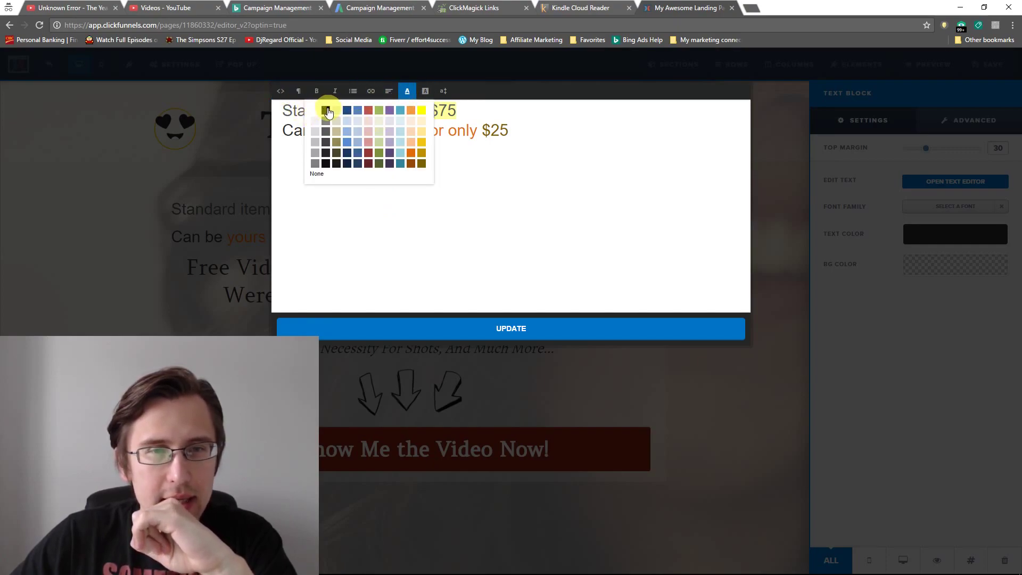
click(326, 110)
click(446, 92)
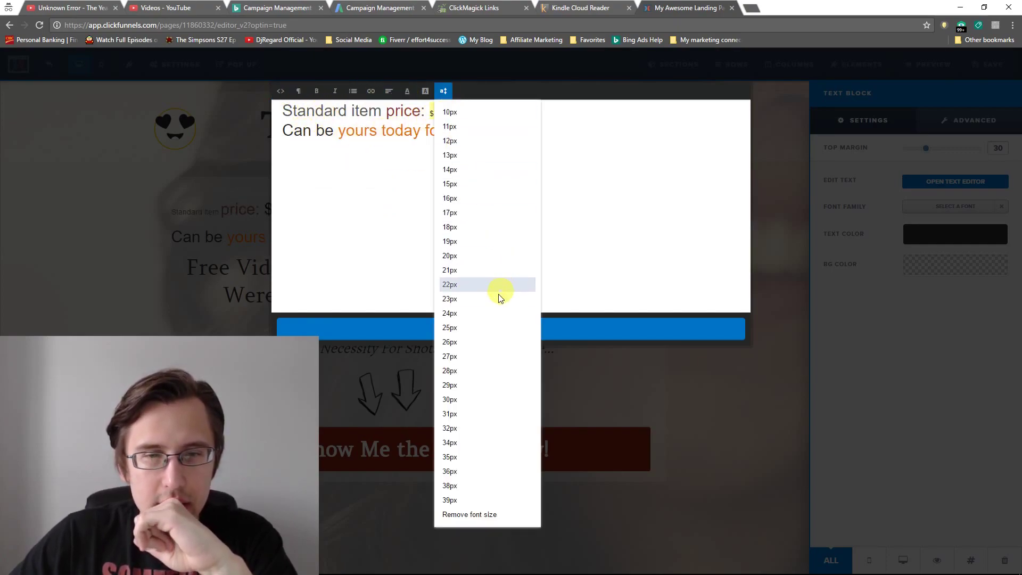
click(486, 303)
click(430, 149)
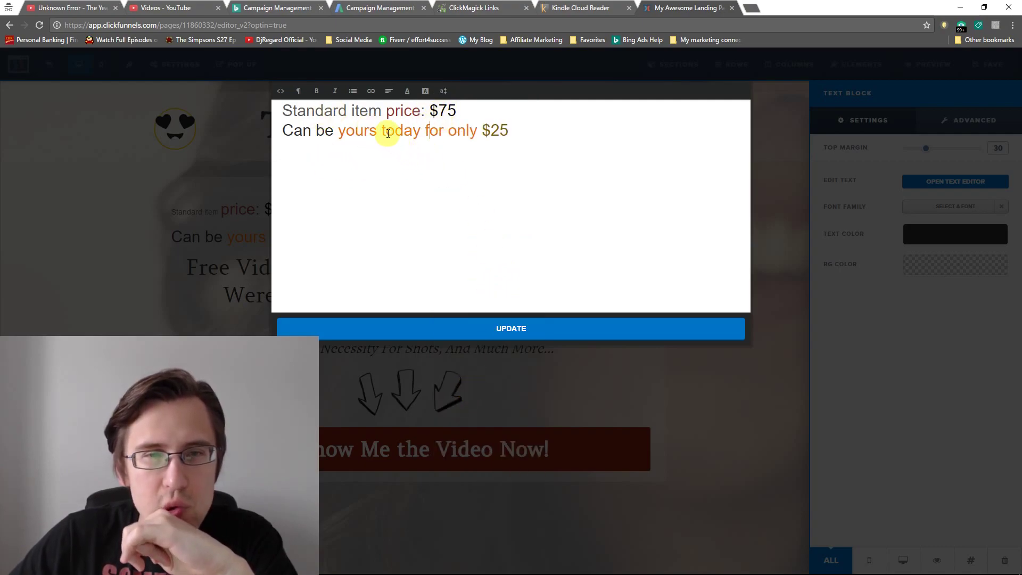
Colour the words "today for only" in the second line black
drag(396, 131, 470, 131)
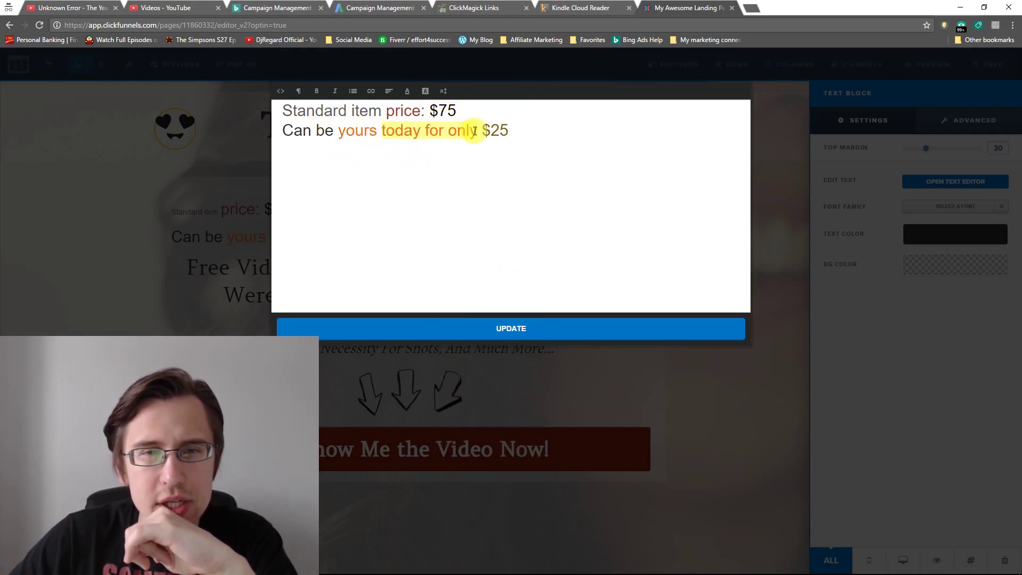
click(407, 91)
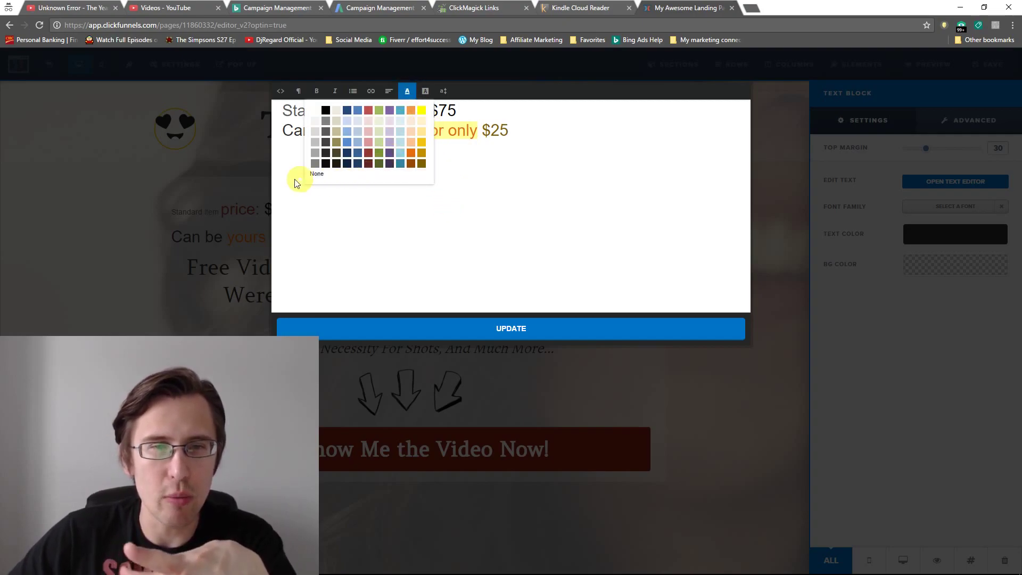
click(327, 112)
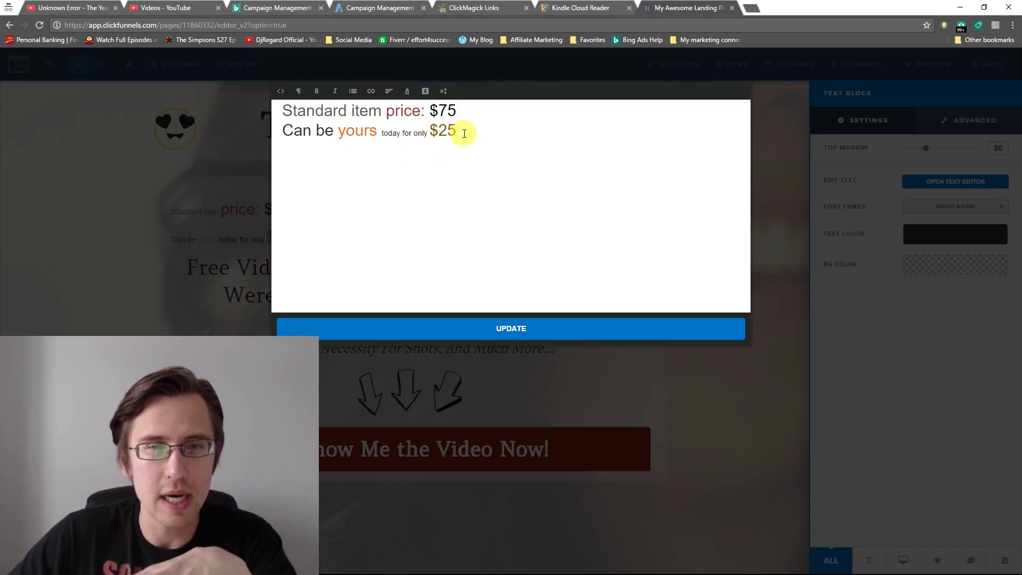
Set both lines of the price text to a 30px font size and update the text block
drag(461, 135, 288, 114)
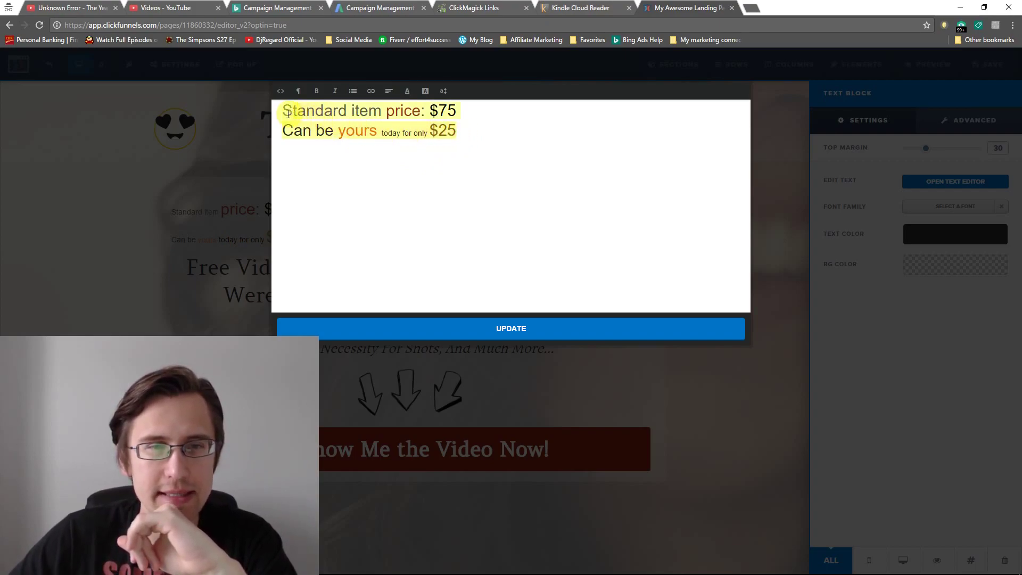
click(443, 91)
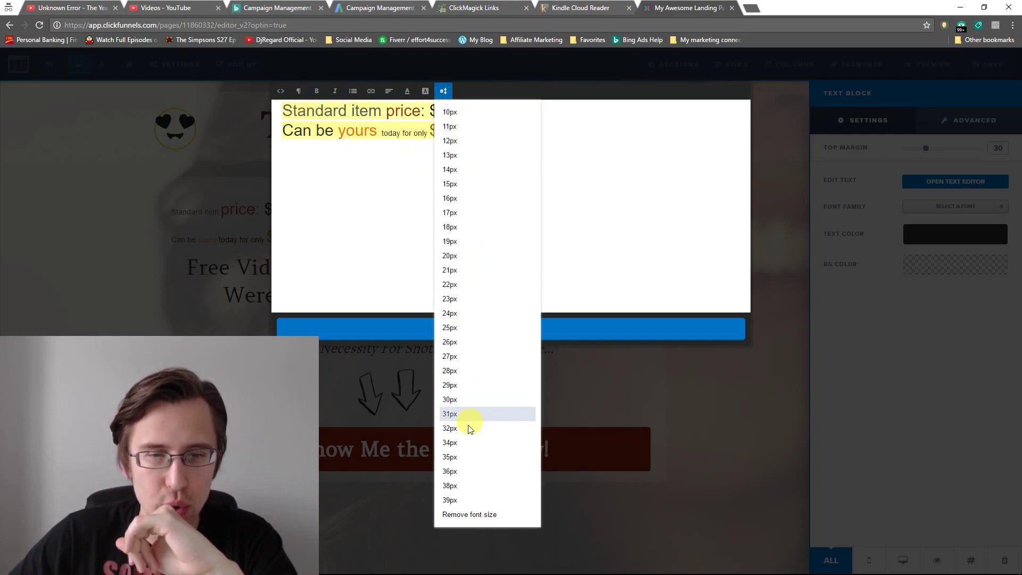
click(454, 401)
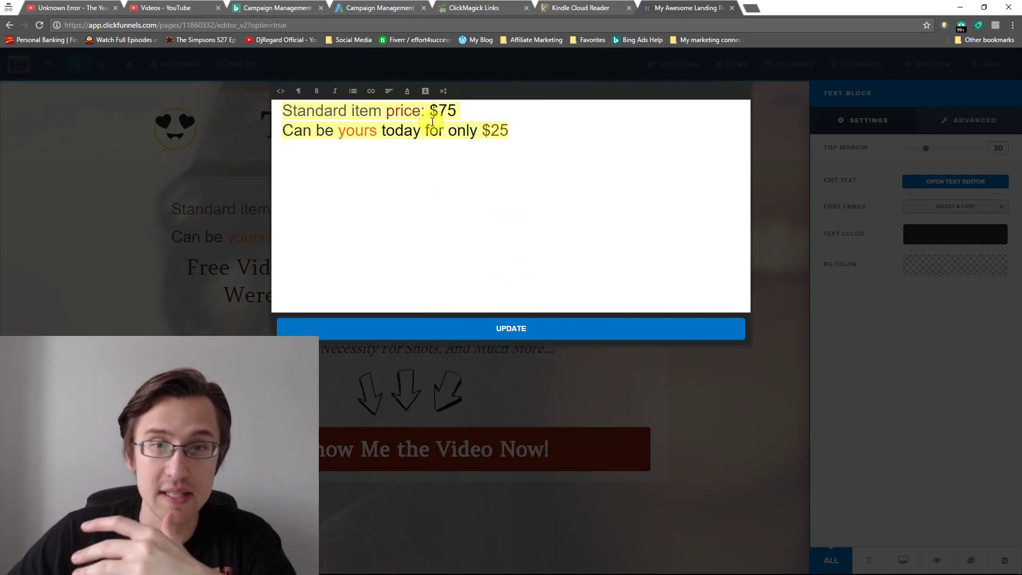
click(472, 330)
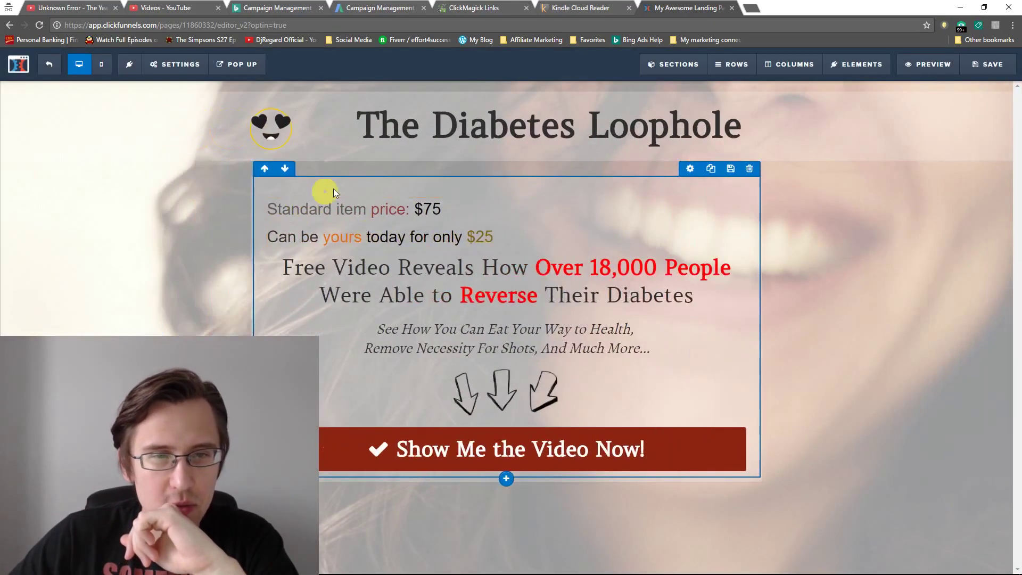
click(537, 226)
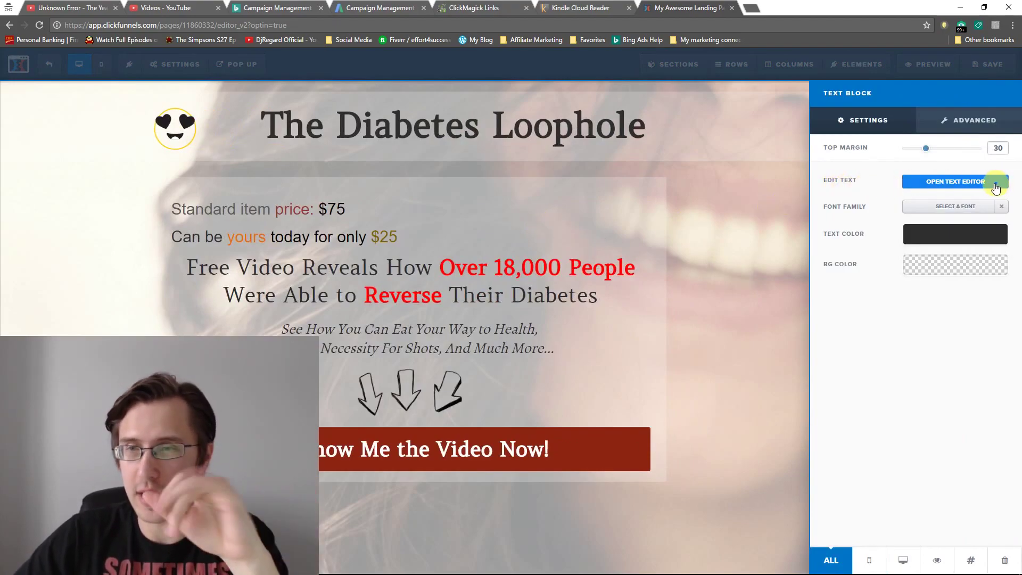
click(988, 189)
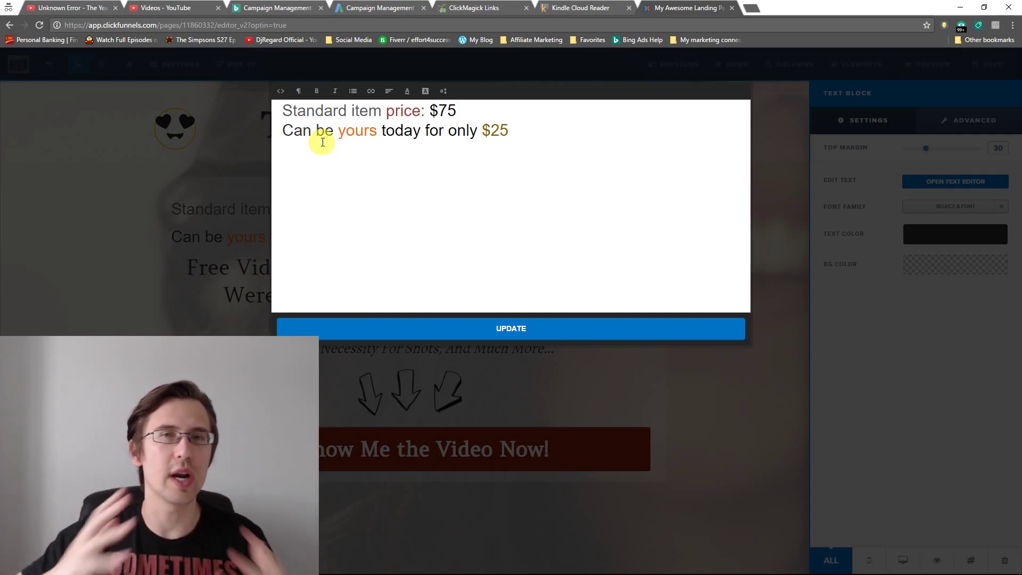
click(621, 330)
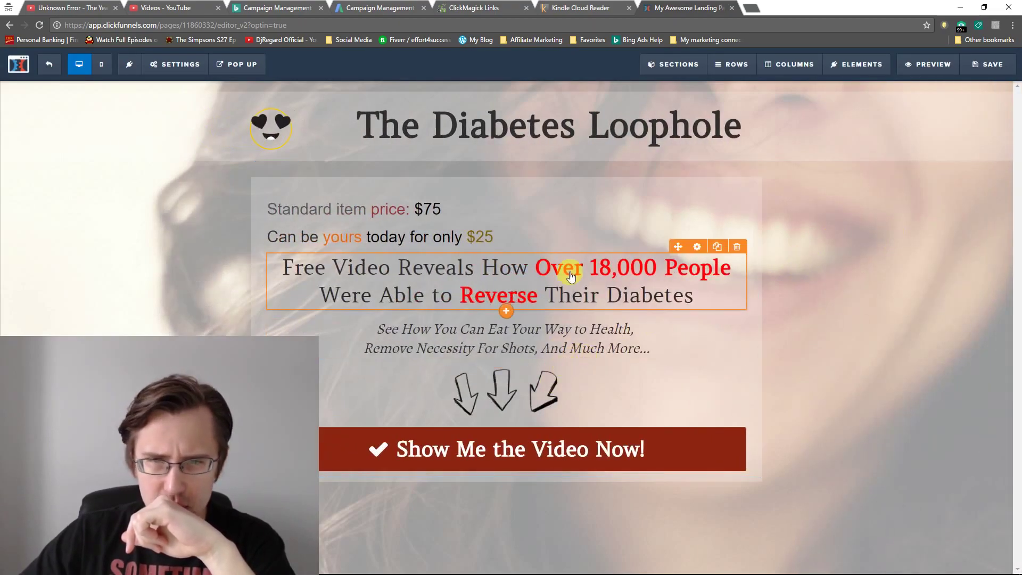
Set the text colour of the "Free Video Reveals How" headline to black, #000000, and close its settings
click(685, 267)
click(735, 245)
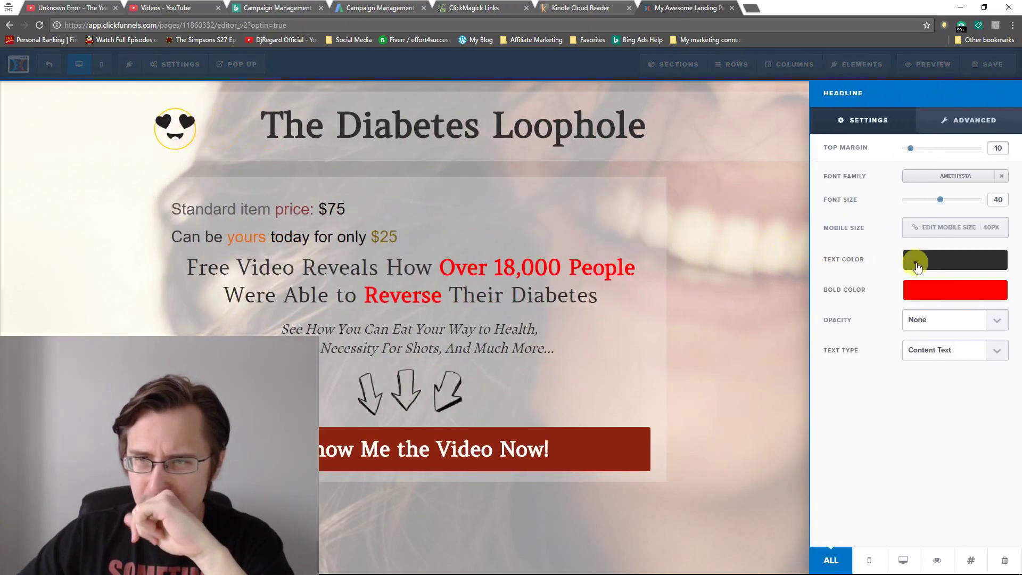
click(924, 291)
click(868, 275)
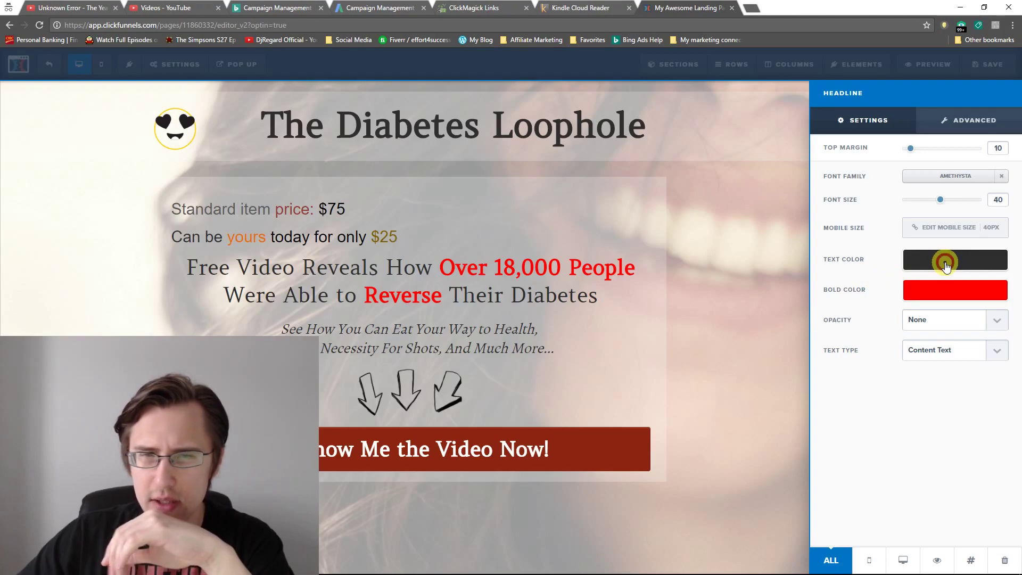
click(944, 261)
drag(927, 335, 902, 364)
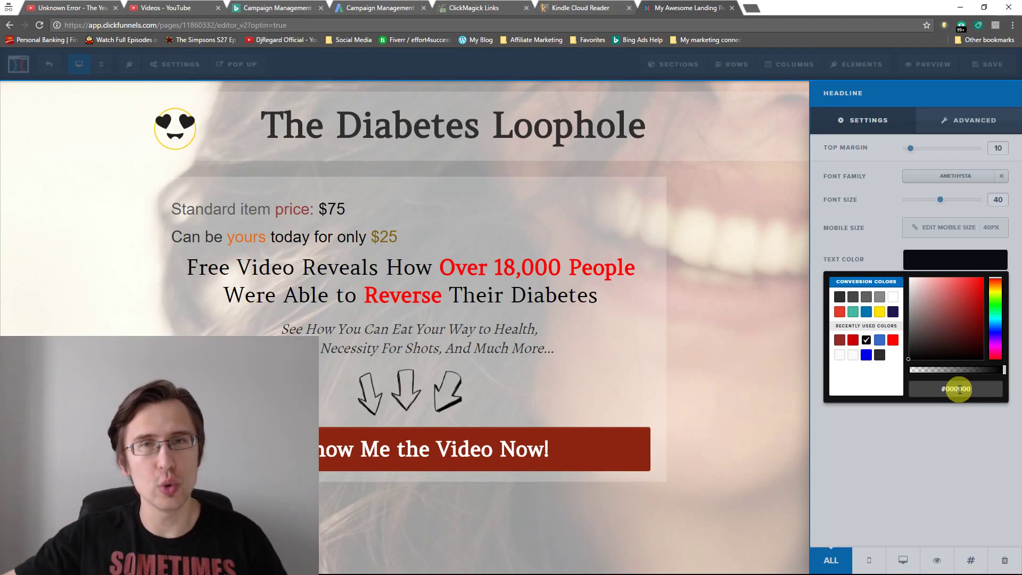
click(723, 276)
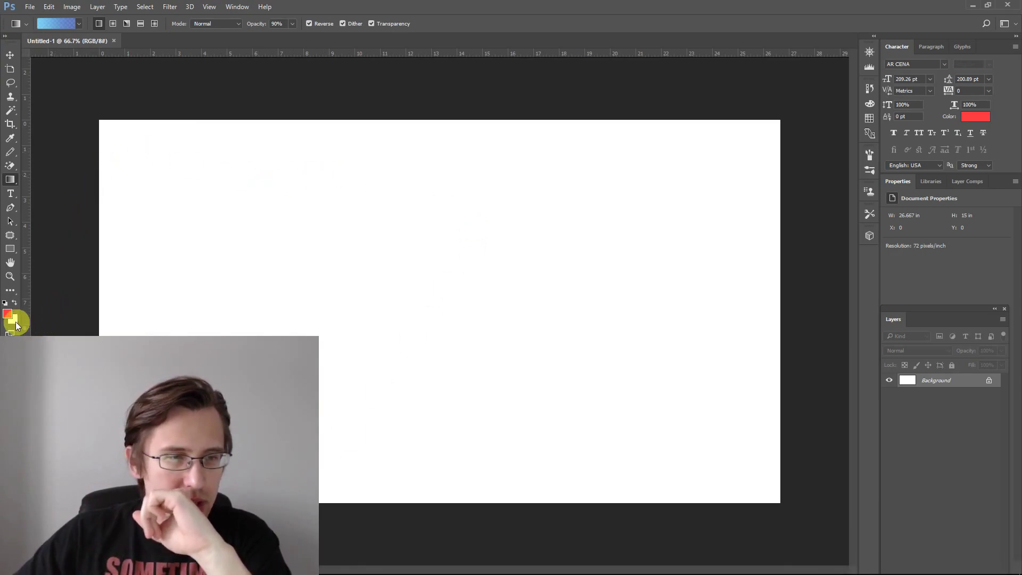
In Photoshop, pick bright red ff0001 in the foreground colour picker and select its hex code
click(8, 315)
mouse_move(691, 237)
mouse_down()
mouse_move(689, 251)
mouse_move(683, 202)
mouse_move(727, 193)
mouse_move(748, 160)
mouse_up()
double_click(777, 339)
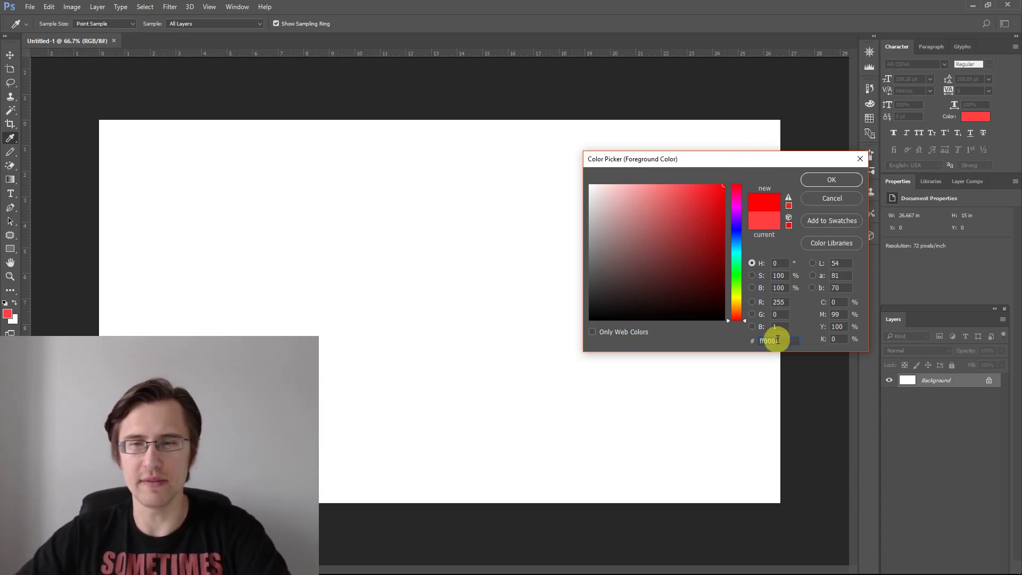
drag(778, 344, 760, 344)
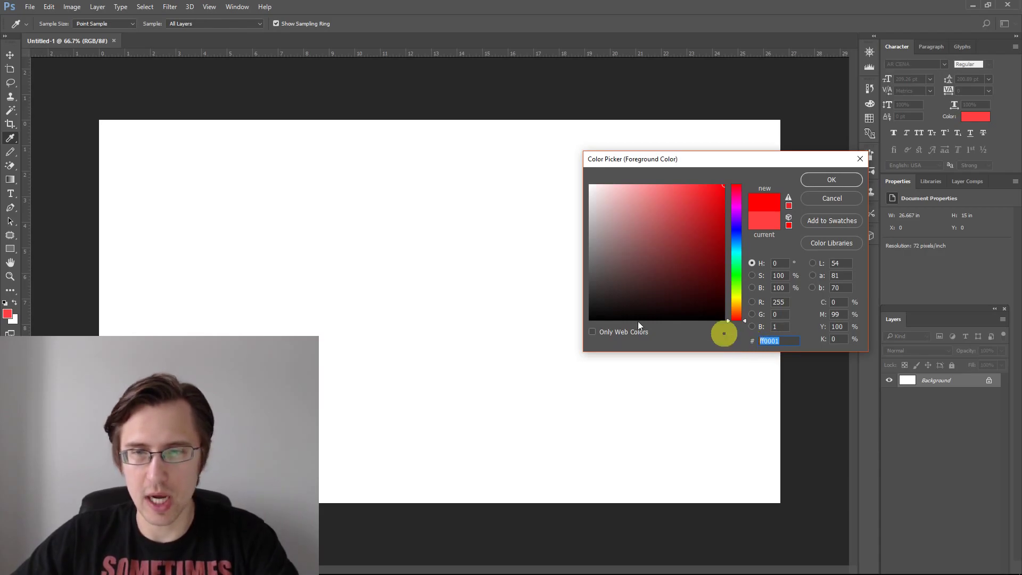
Switch back to ClickFunnels and examine the colour code of "Standard item" in the price text block's HTML source
key(alt+Tab)
click(349, 208)
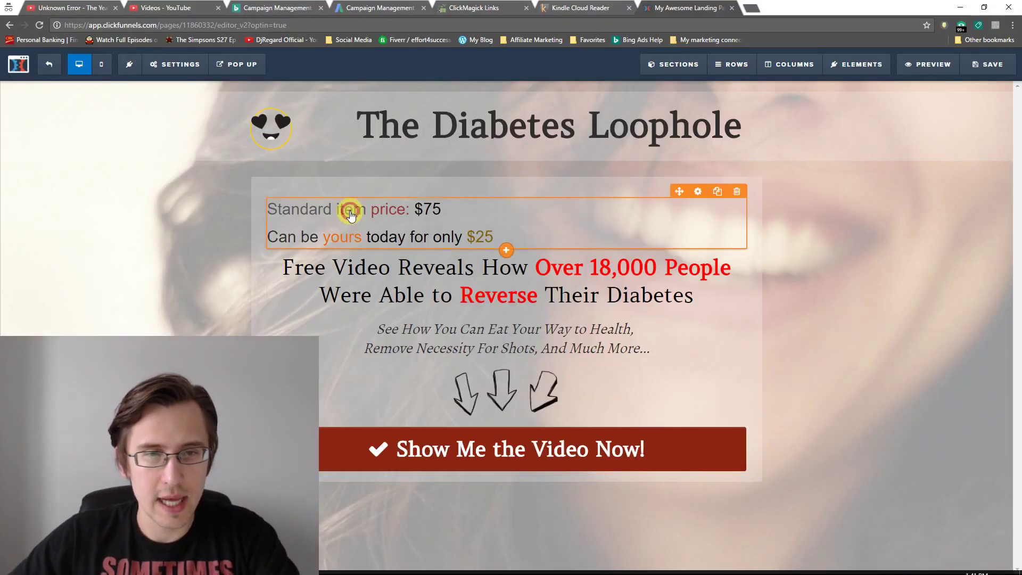
click(945, 182)
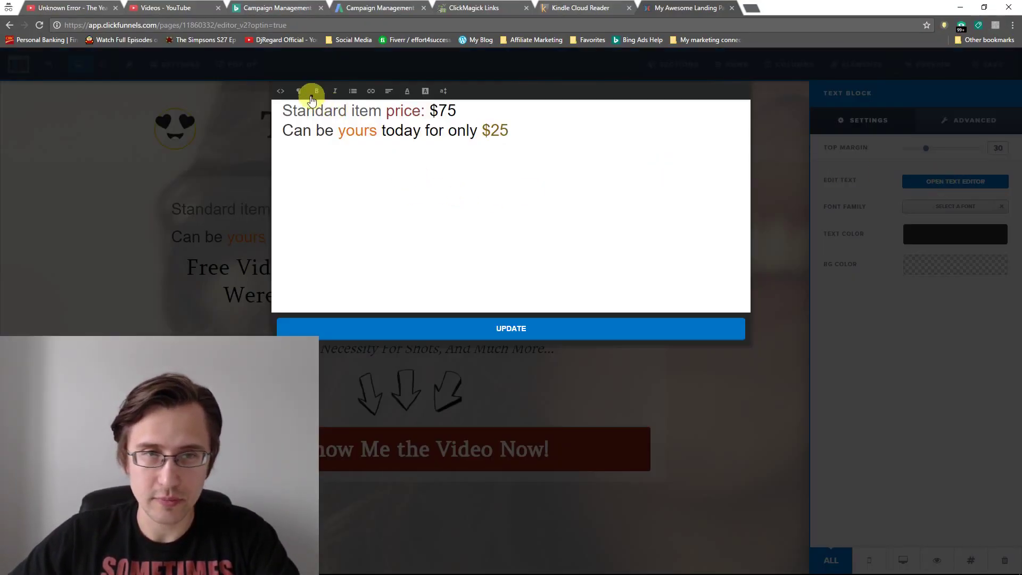
click(280, 91)
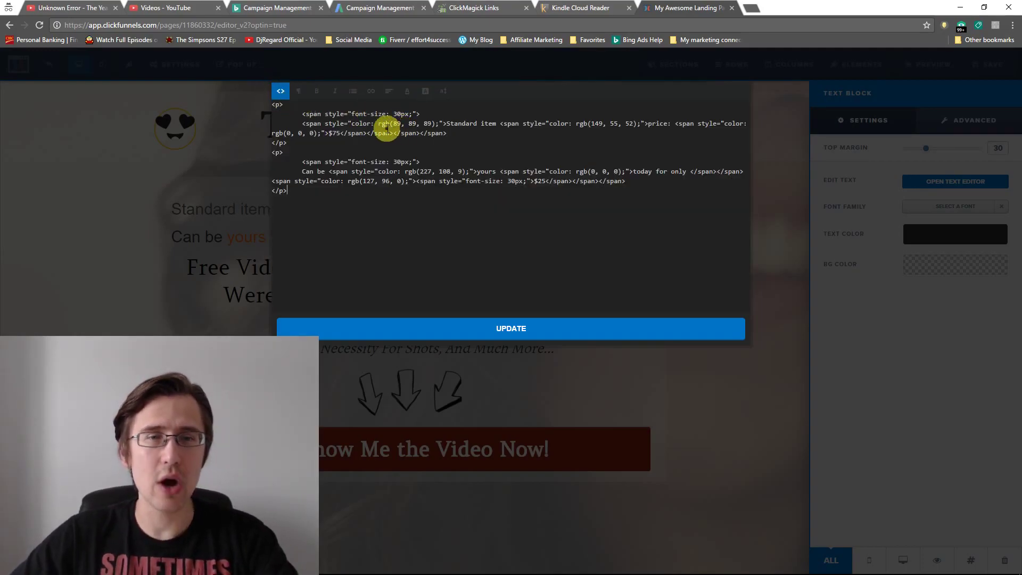
drag(379, 124, 439, 121)
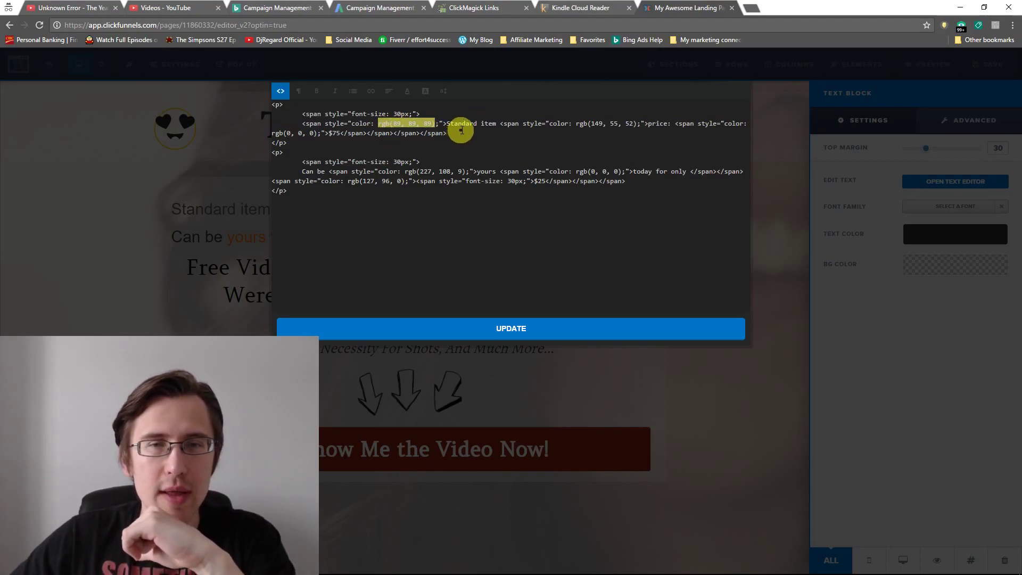
click(455, 126)
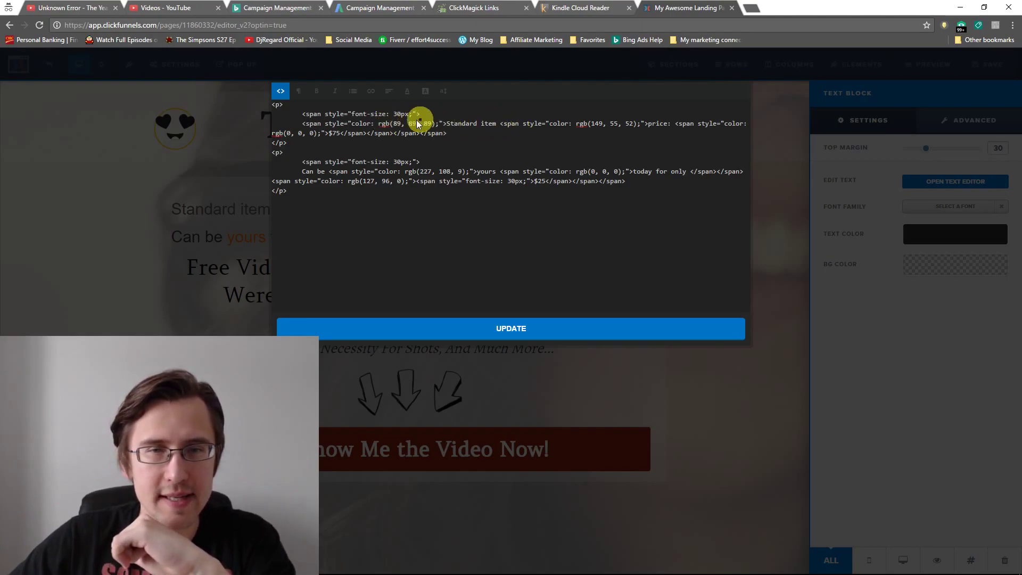
click(281, 95)
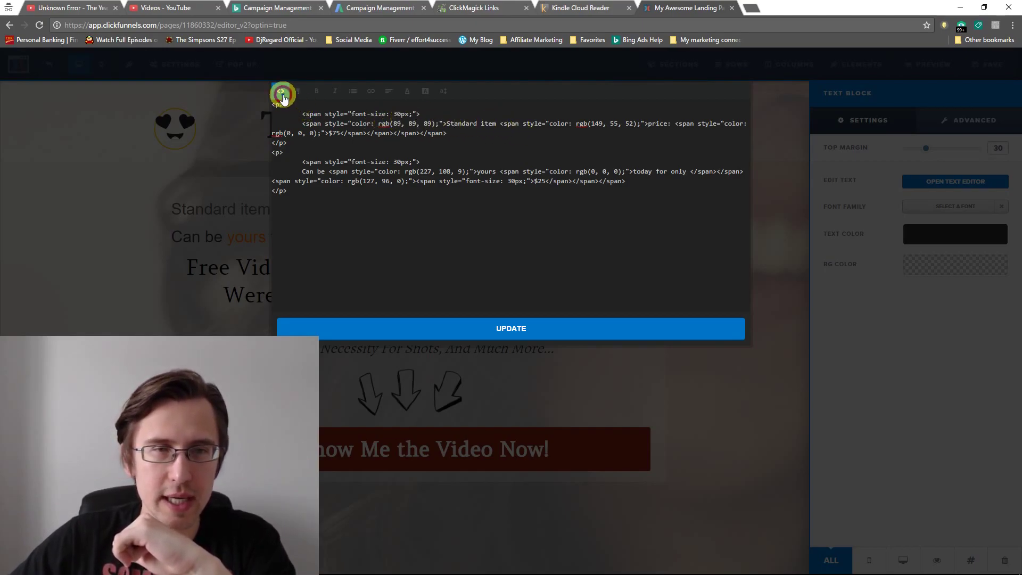
Colour the word "item" in the first line black and set its font size to 30px
double_click(366, 112)
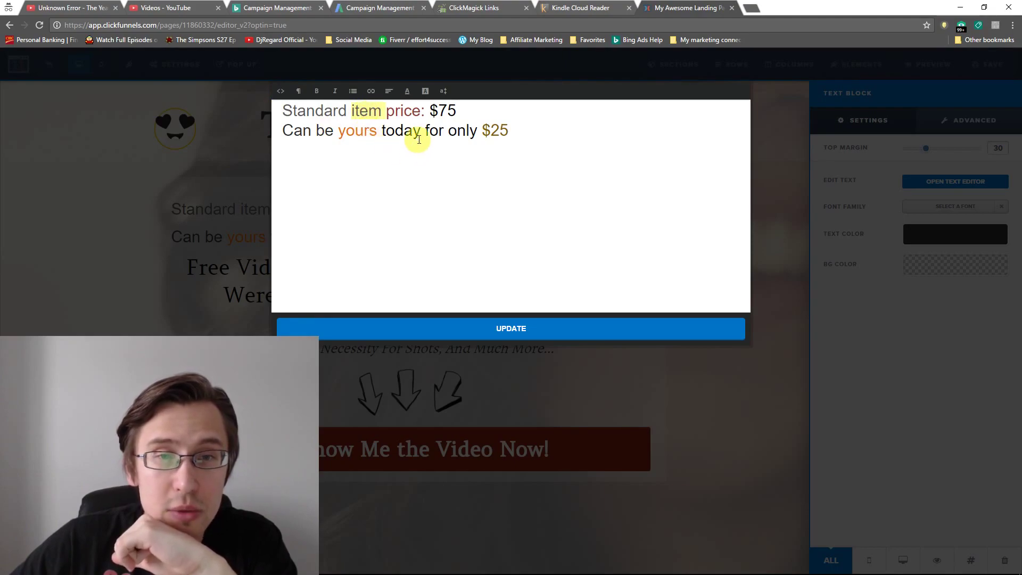
click(408, 91)
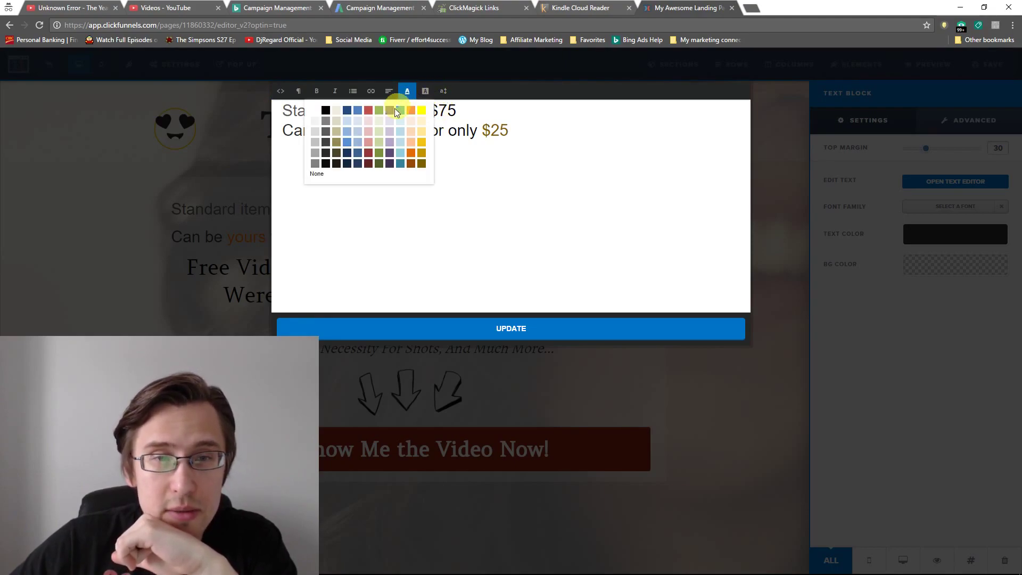
click(326, 113)
click(445, 96)
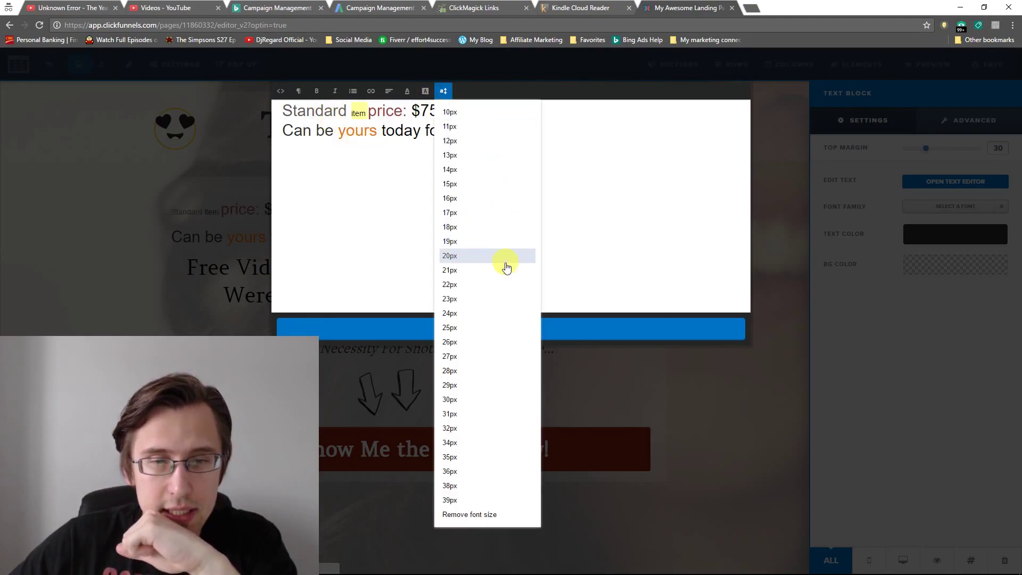
click(465, 382)
click(366, 128)
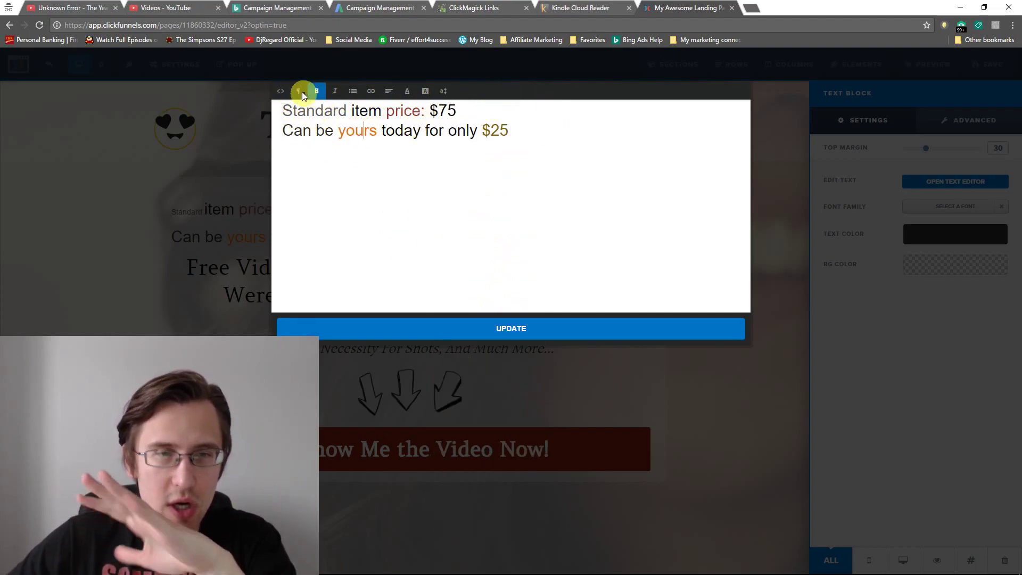
Show the price text's HTML source and compare its RGB colour codes with the RGB values in Photoshop's colour picker
click(281, 91)
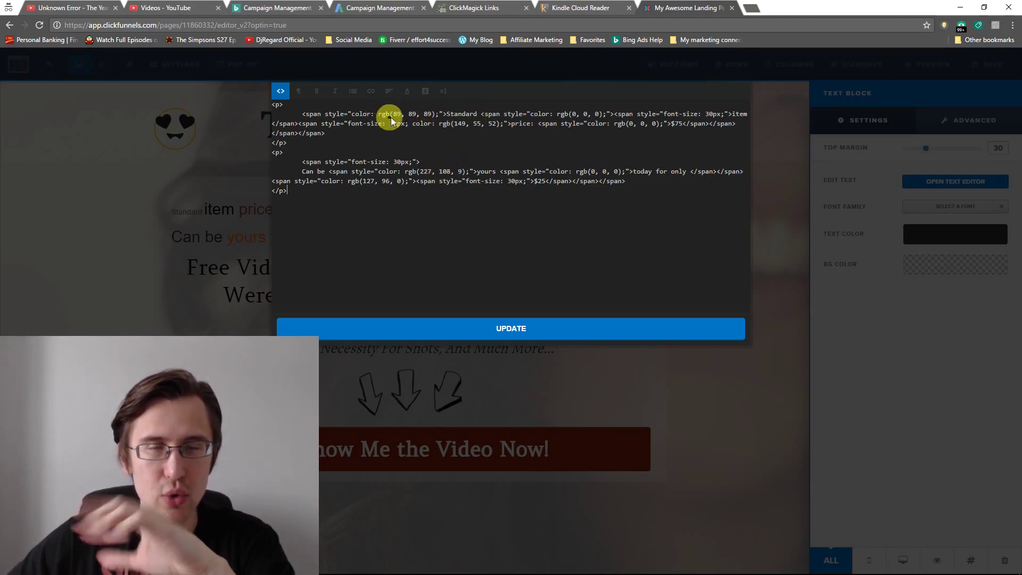
mouse_move(355, 571)
click(298, 564)
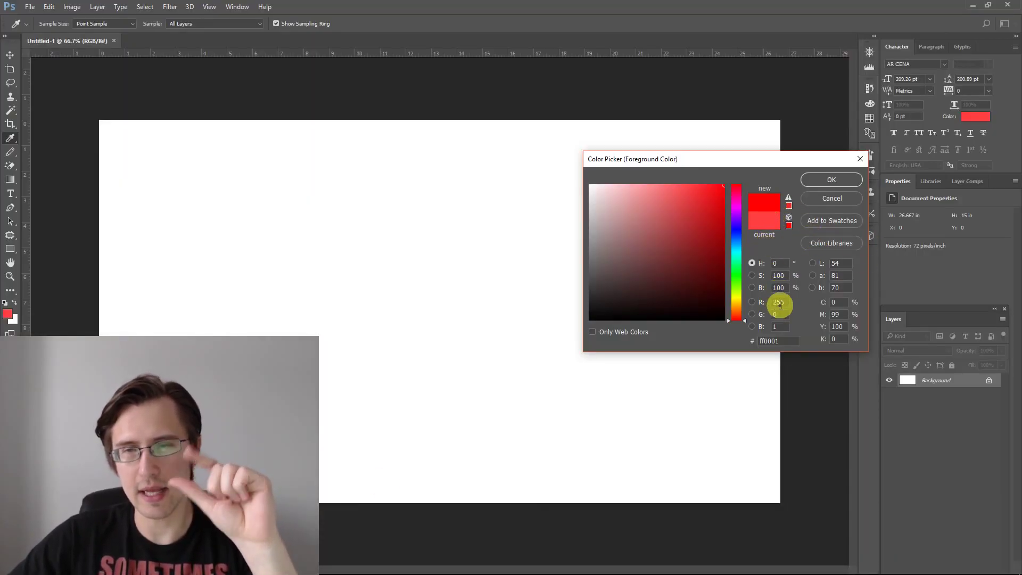
key(alt+Tab)
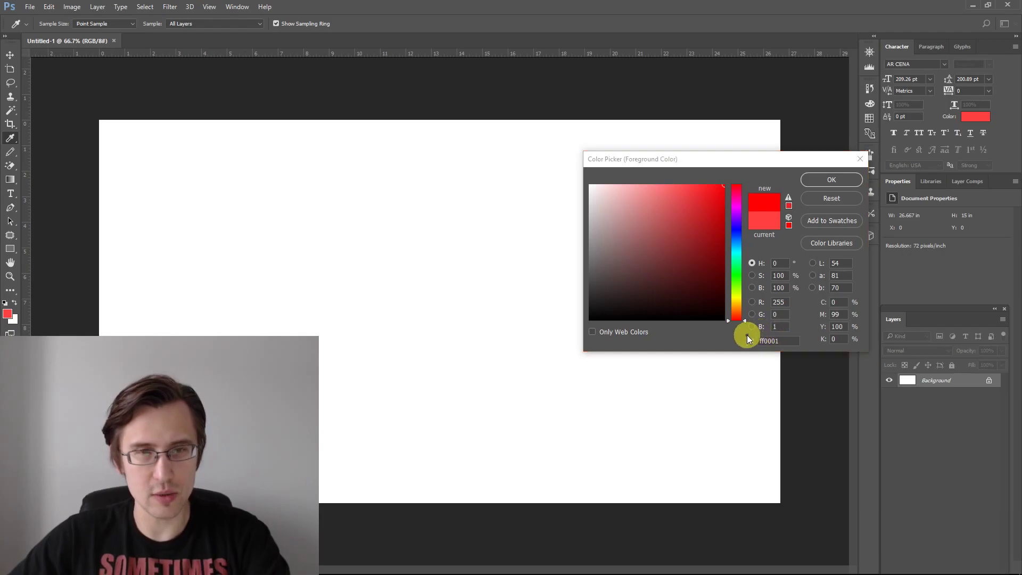
In the price text's HTML source, set the colour of "Standard" to rgb(255, 0, 1) and update the block
double_click(397, 114)
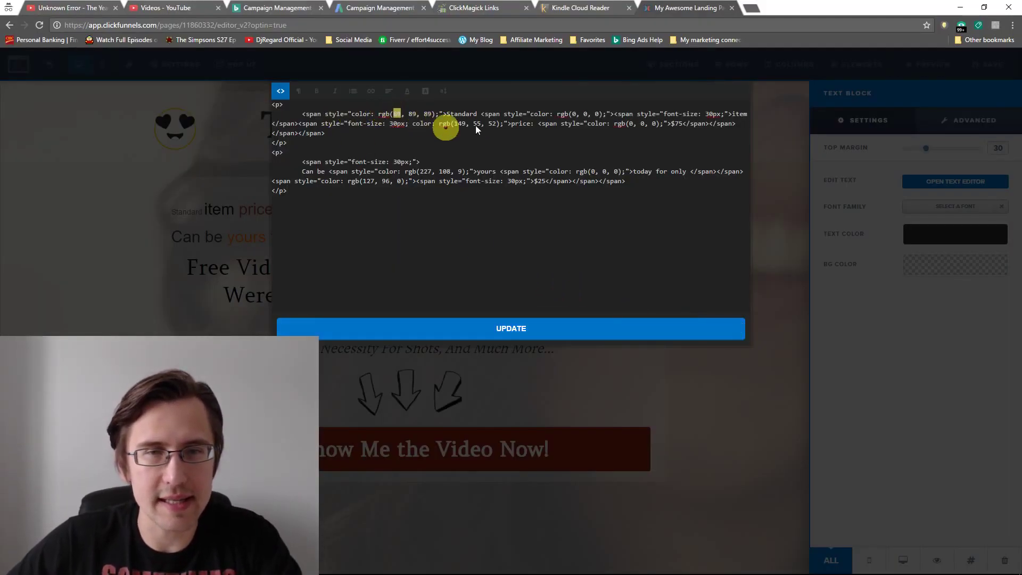
text(255)
key(alt+Tab)
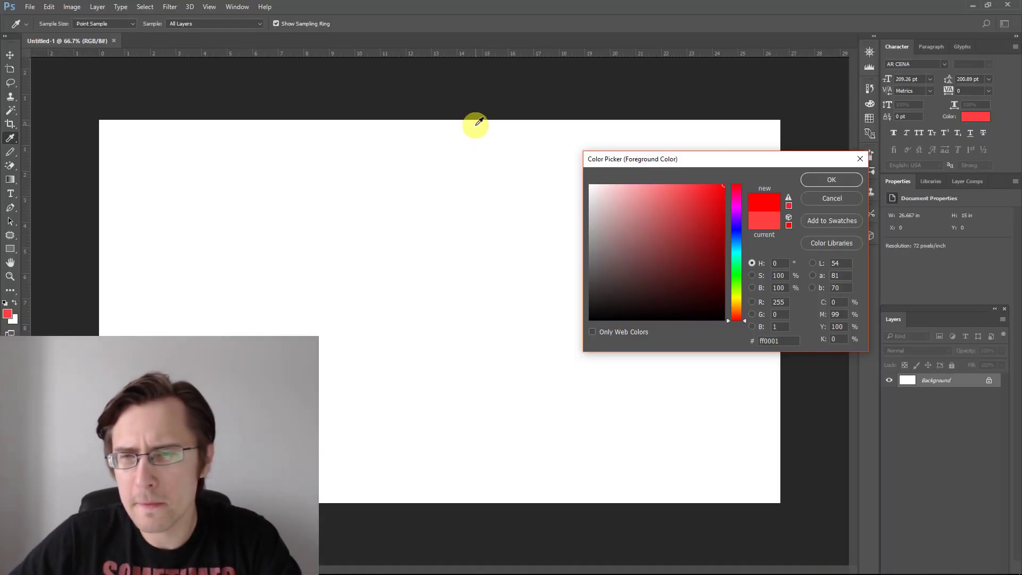
key(alt+Tab)
double_click(416, 114)
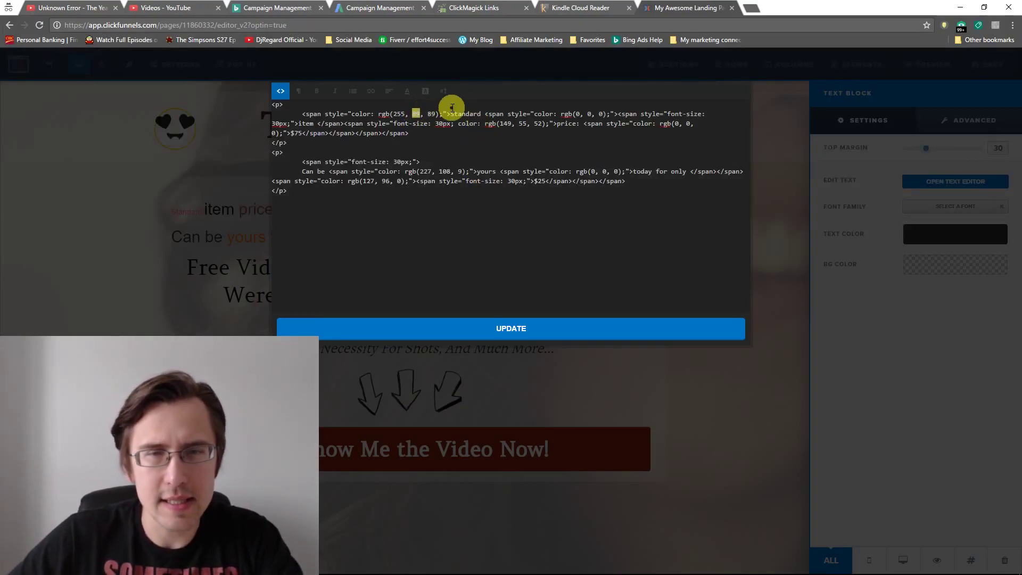
text(0)
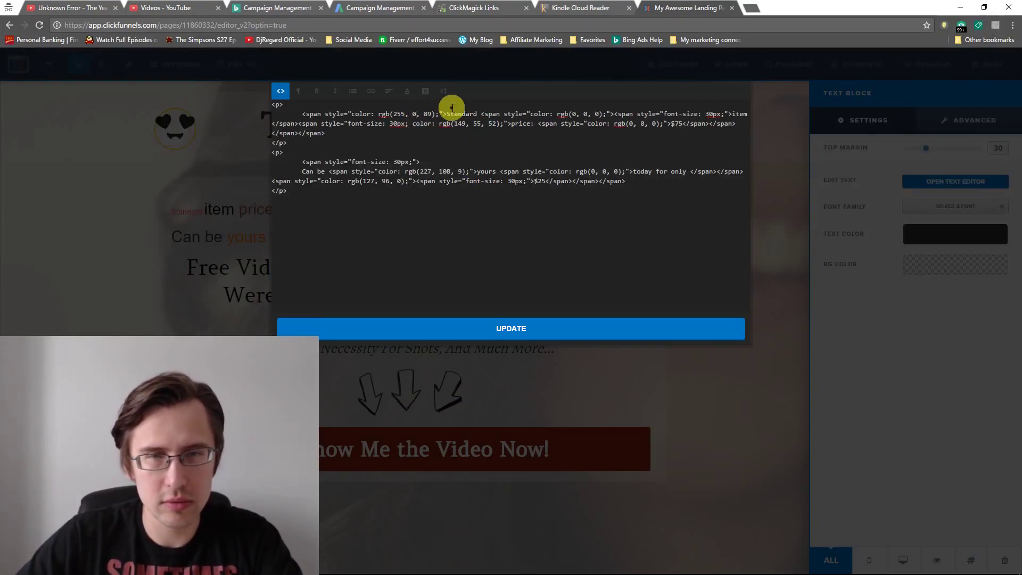
double_click(429, 114)
text(1)
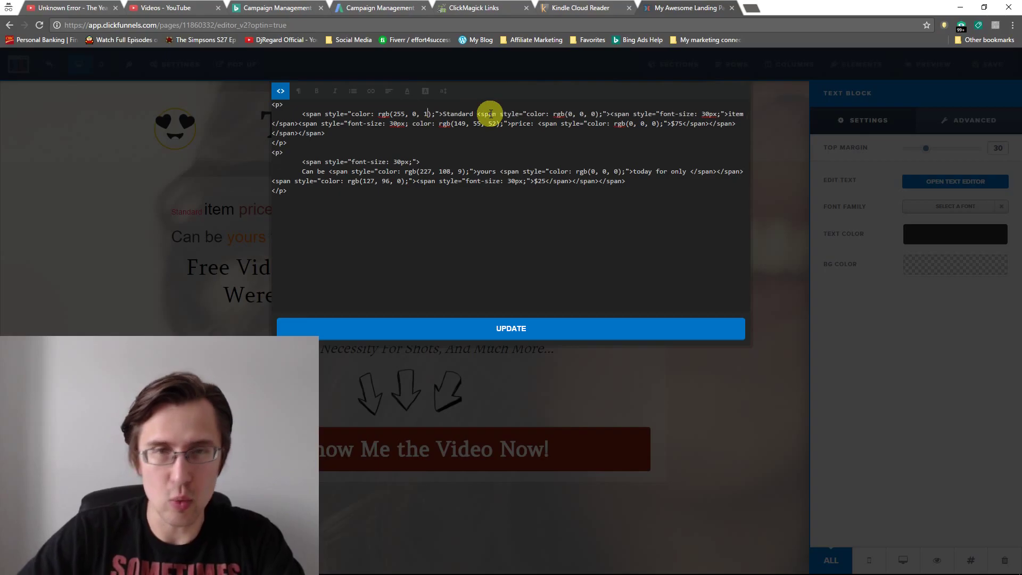
click(406, 328)
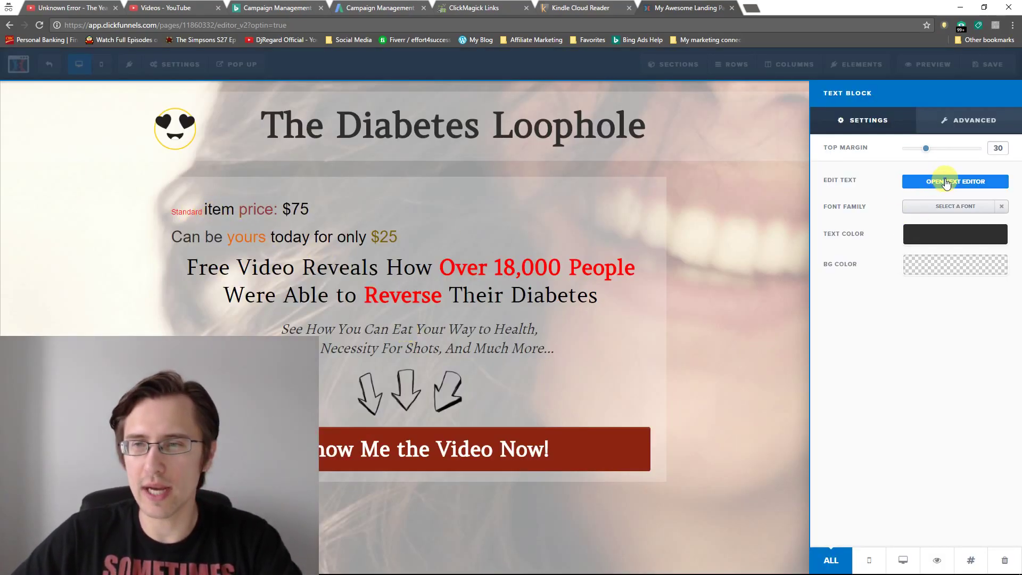
Set the font size of the word "Standard" in the price text to 30px and update the block
click(906, 181)
click(279, 93)
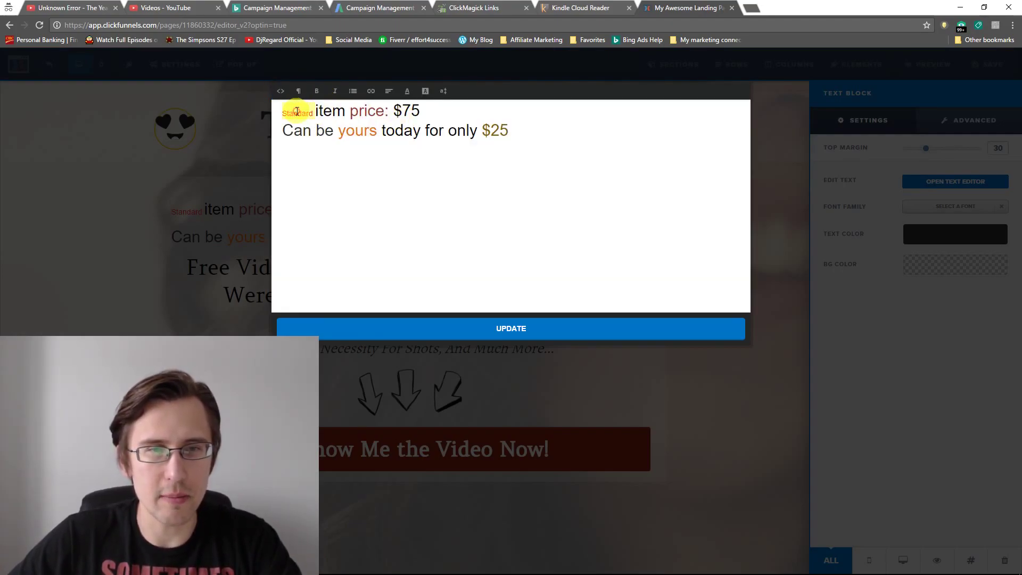
double_click(297, 112)
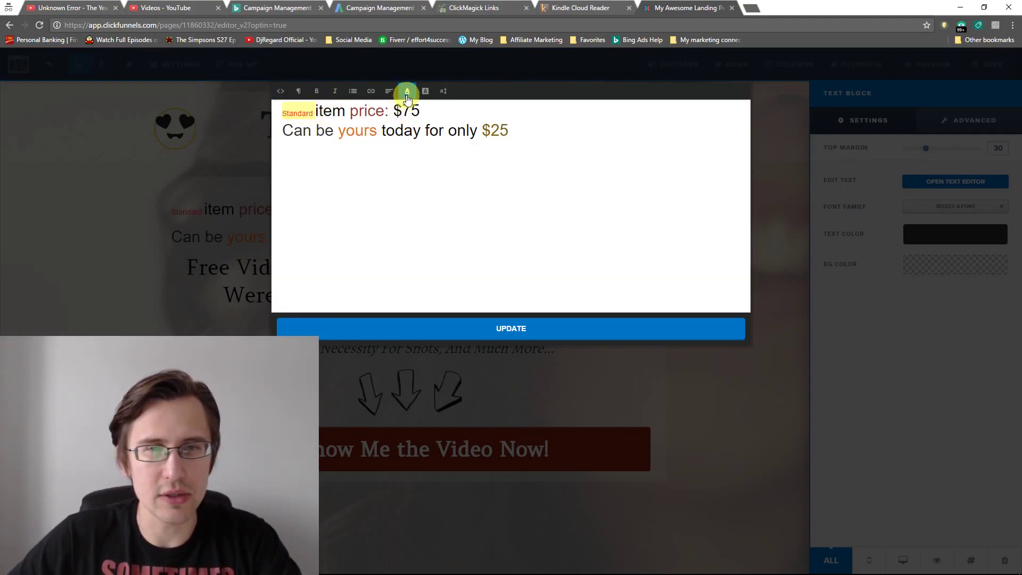
click(442, 90)
click(466, 402)
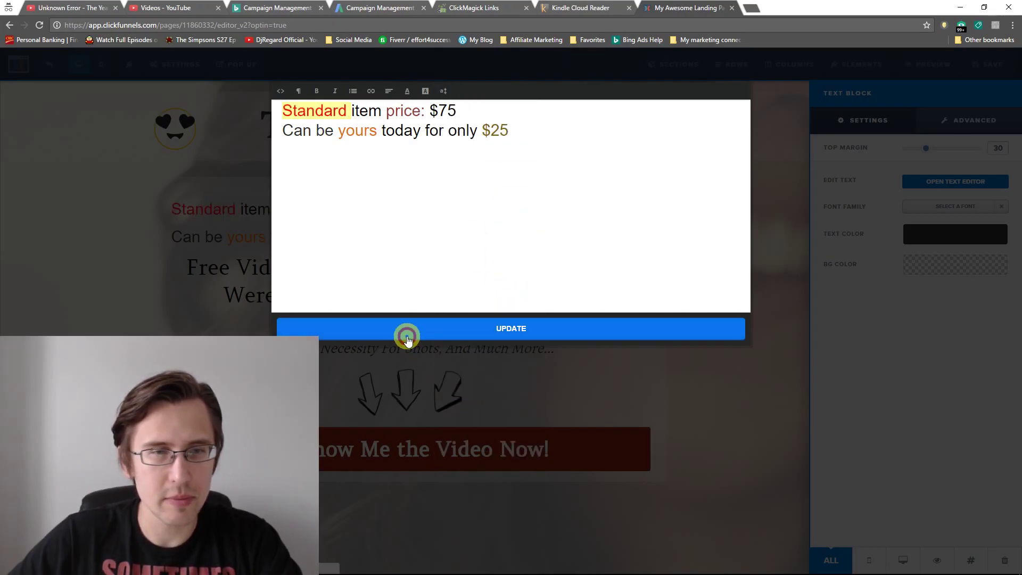
click(406, 334)
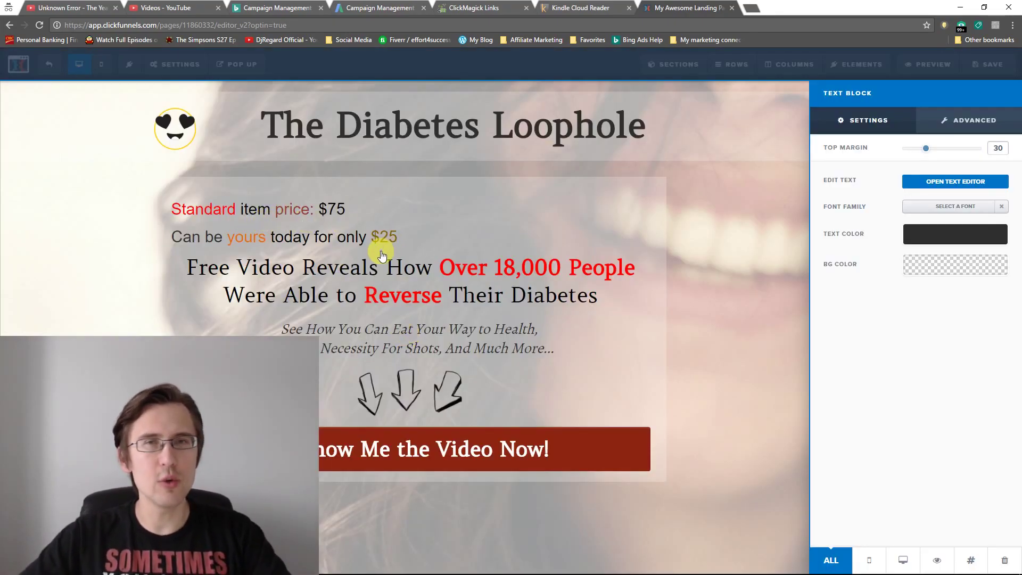
Replace the RGB colour code of "Standard" in the HTML source with hex #ff0001 copied from Photoshop's colour picker, and update the block
click(934, 184)
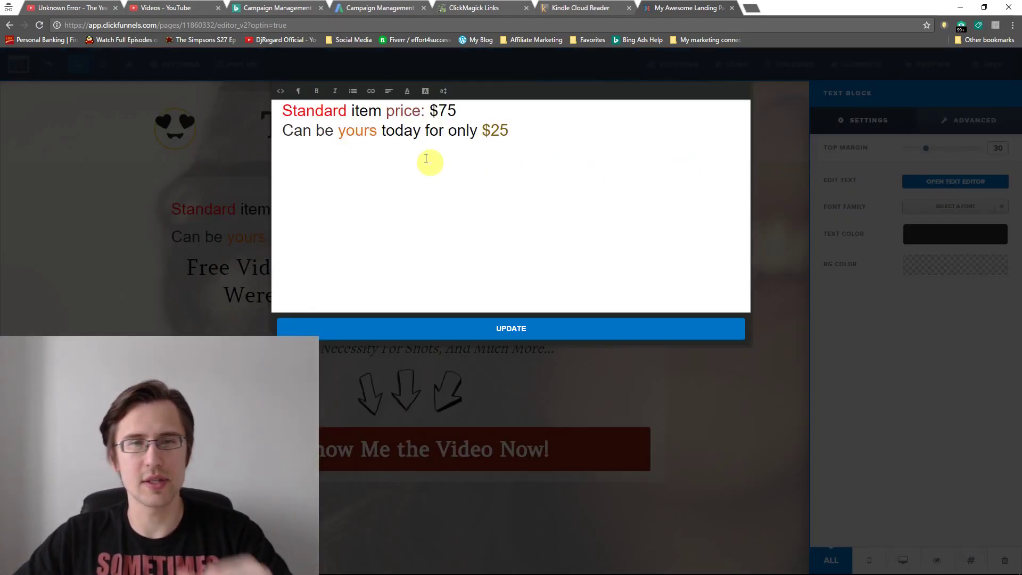
click(283, 93)
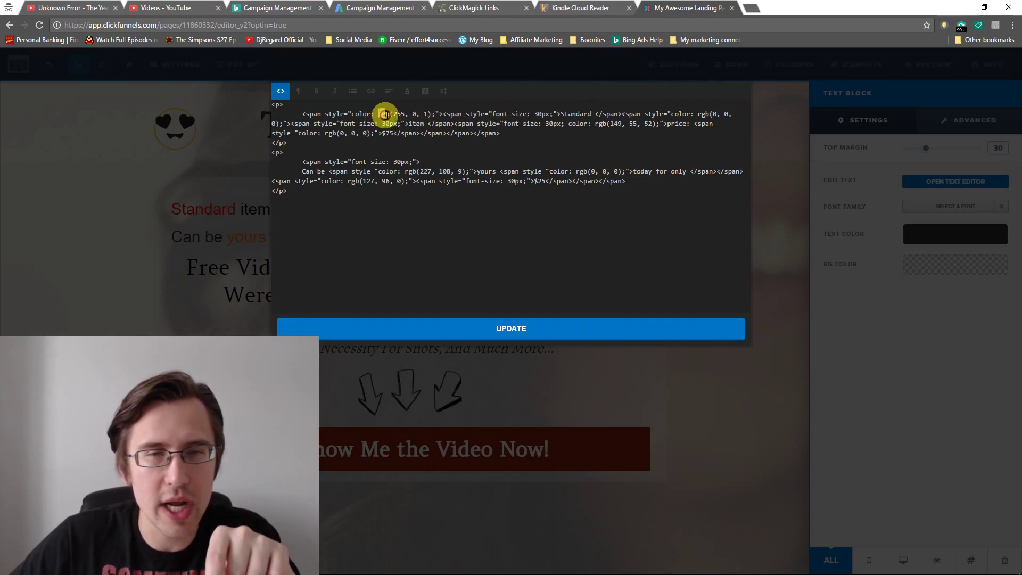
drag(379, 114, 423, 114)
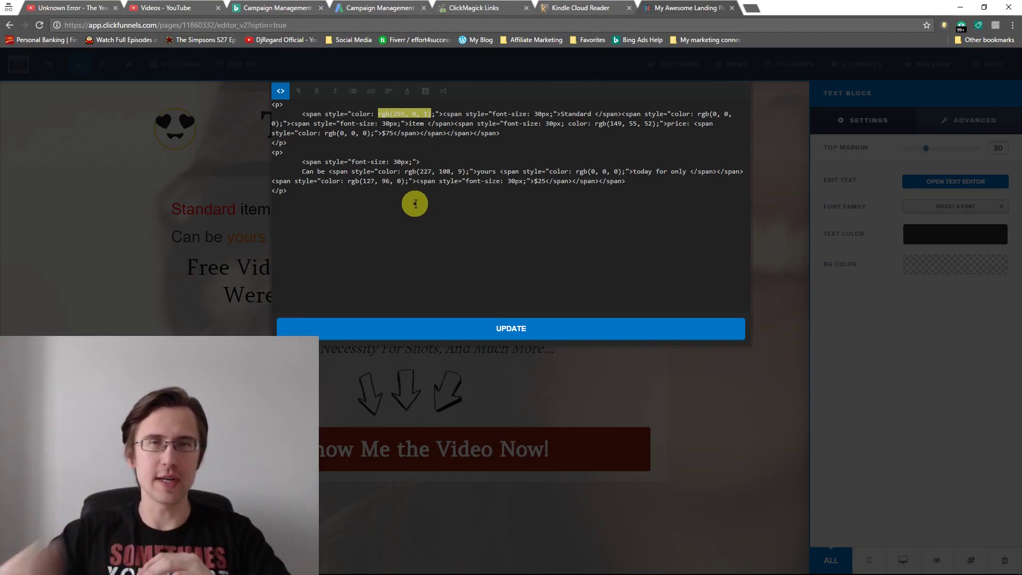
click(352, 565)
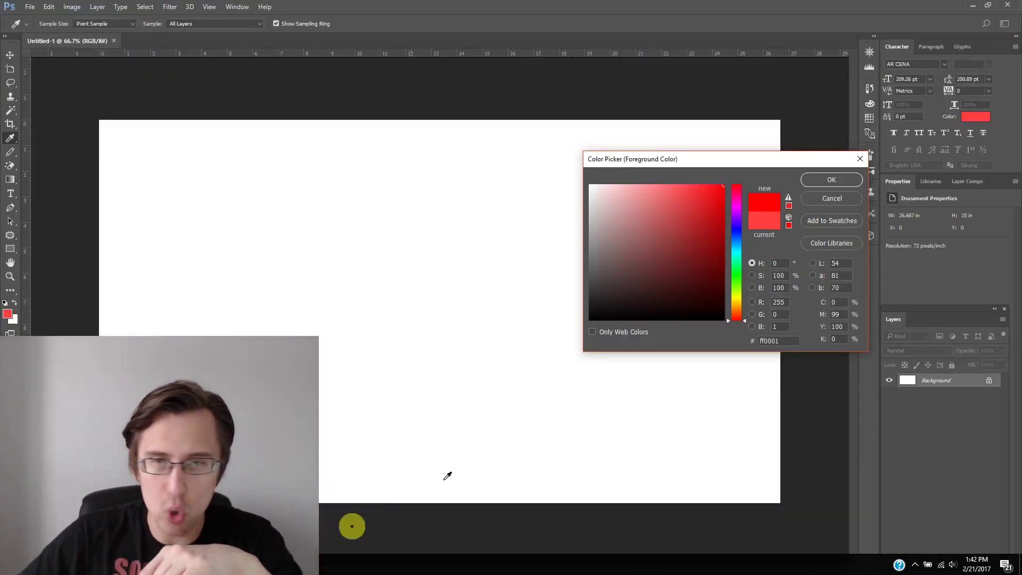
click(769, 341)
key(ctrl+c)
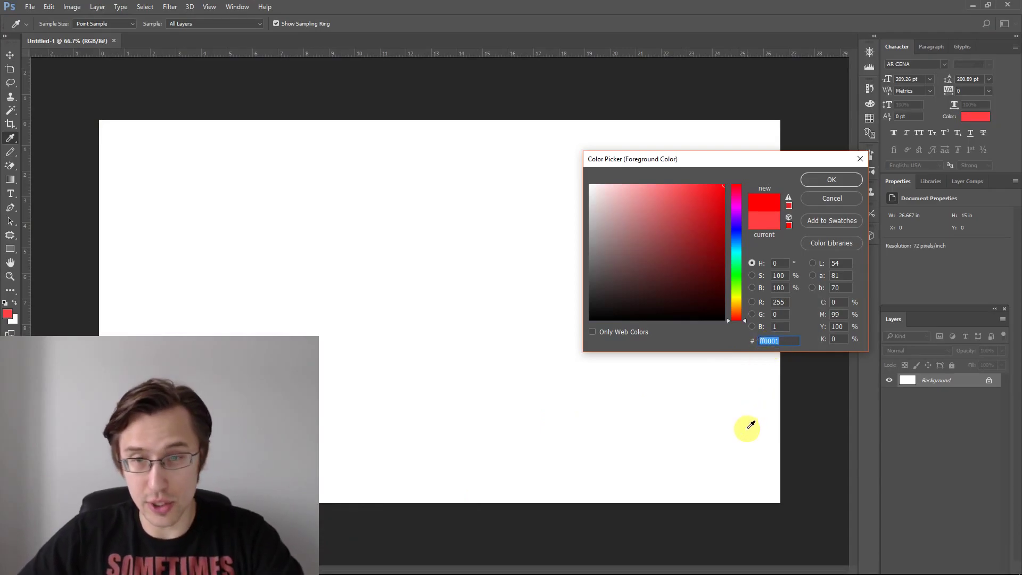
key(alt+Tab)
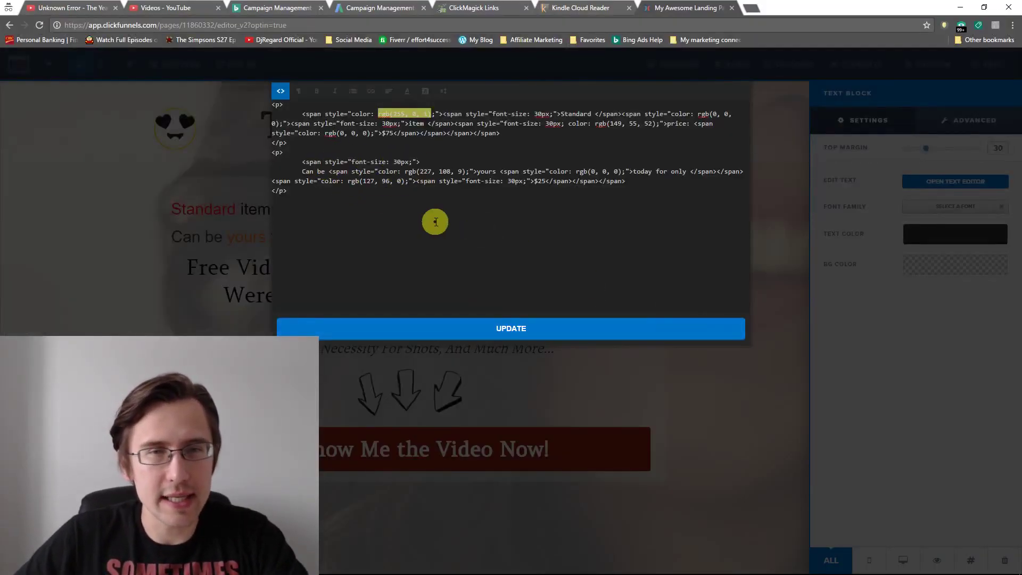
text(#)
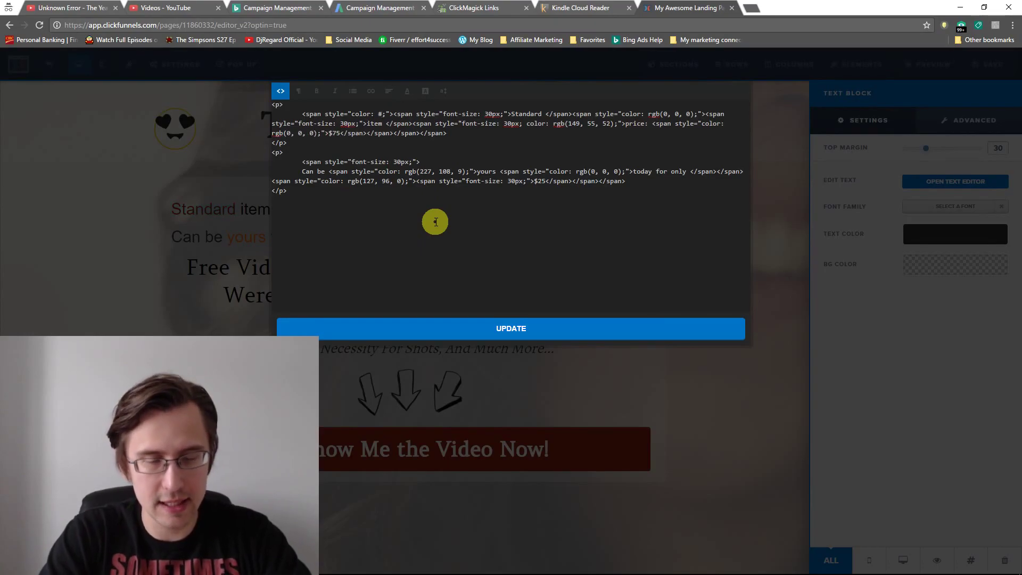
key(ctrl+v)
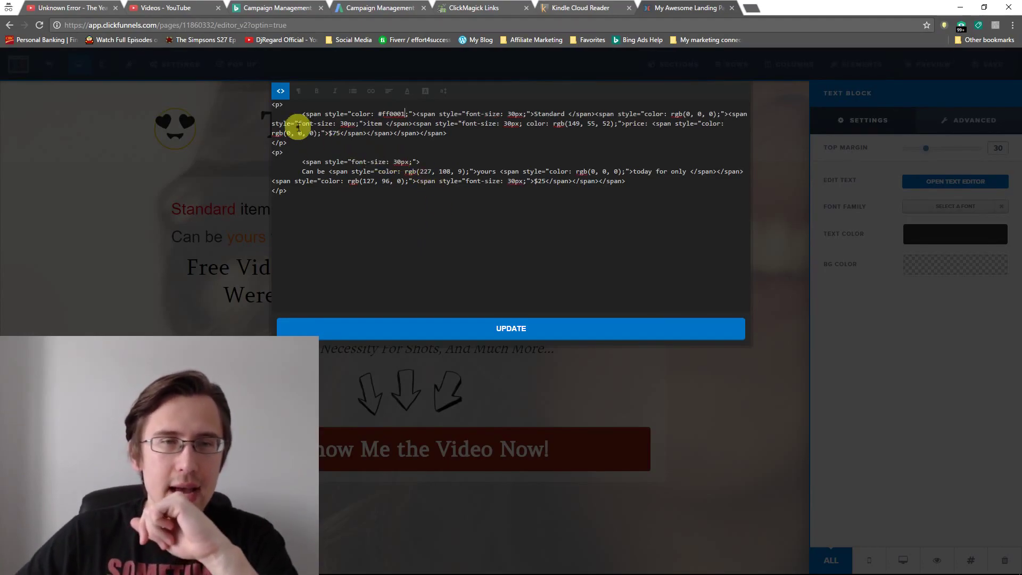
click(435, 333)
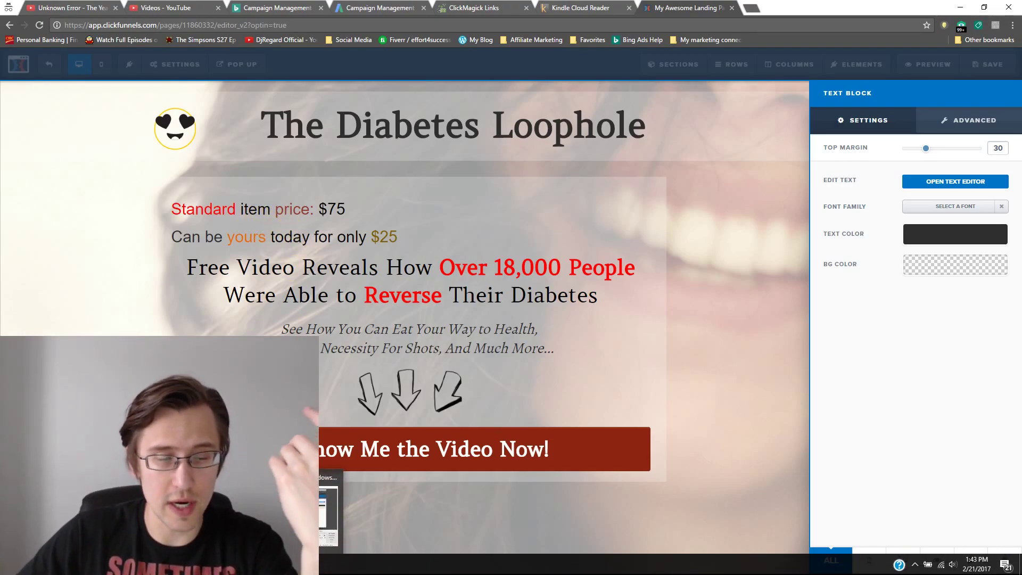
Switch to Photoshop, pick orange ffa800 in the foreground colour picker and select its hex code
key(alt+Tab)
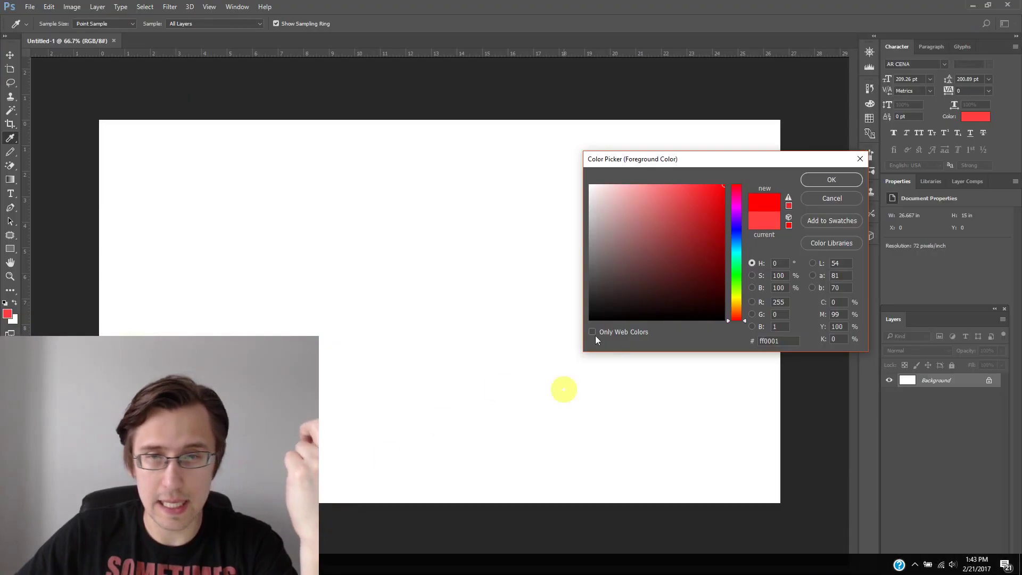
click(739, 305)
double_click(766, 341)
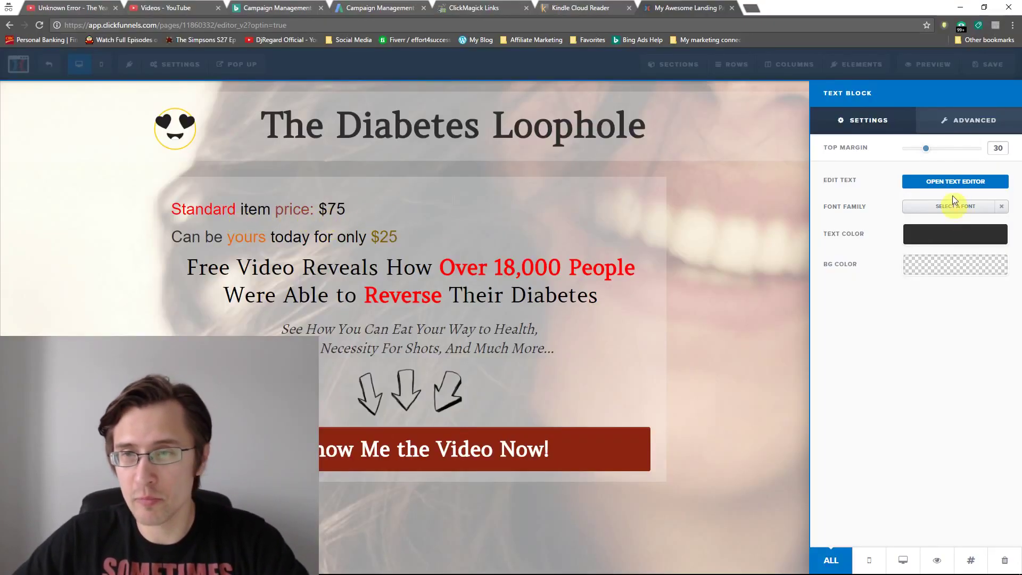
Back in ClickFunnels, replace the RGB colour code of "price:" in the HTML source with #ffa800 and update the block
click(941, 183)
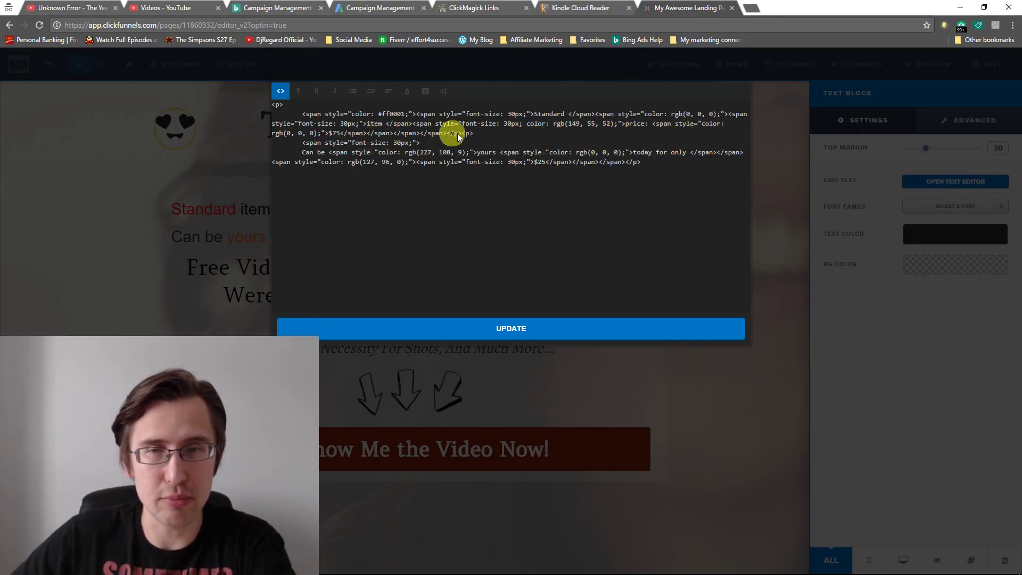
click(280, 91)
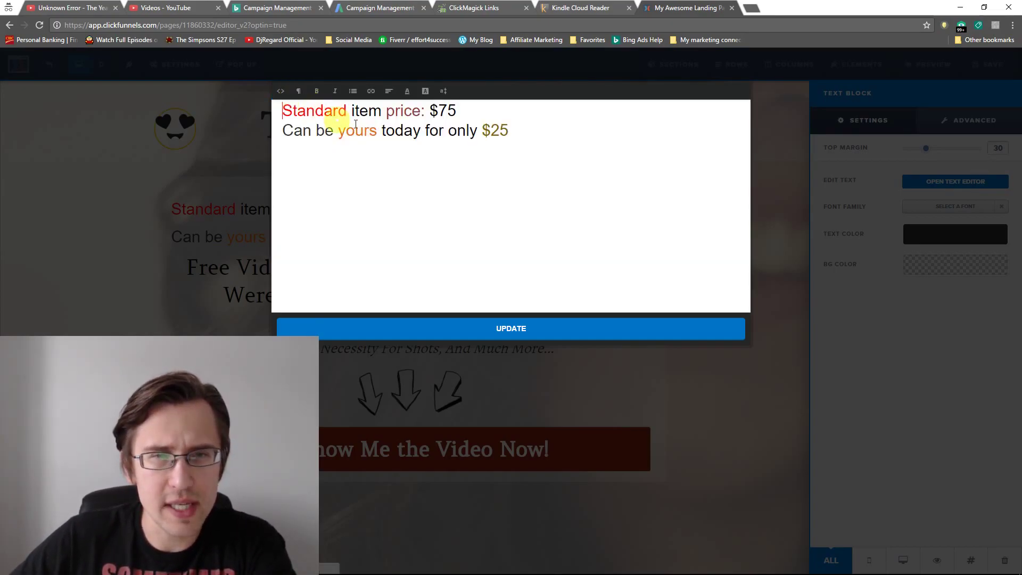
click(279, 91)
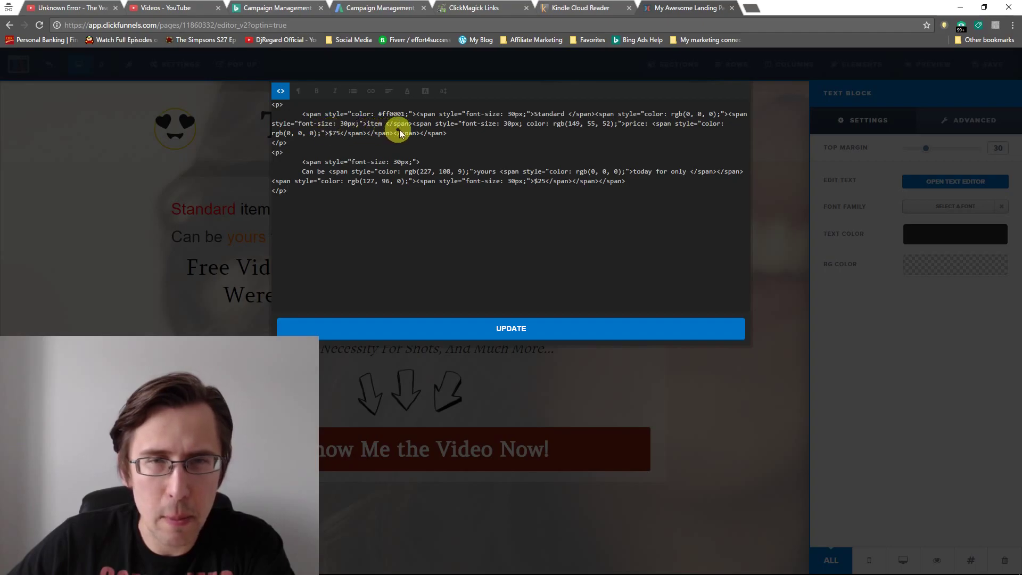
right_click(620, 123)
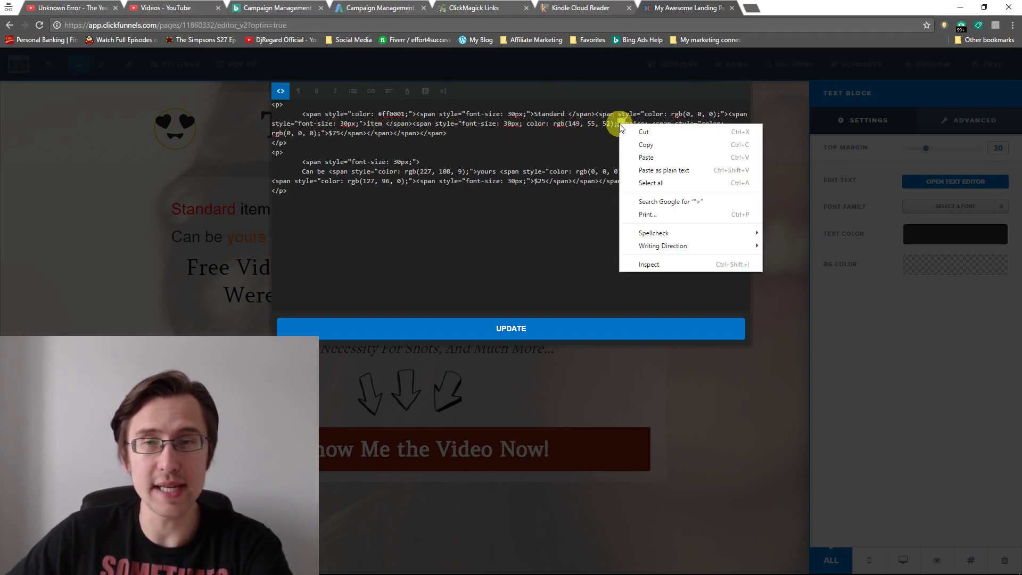
click(557, 129)
drag(554, 126, 611, 126)
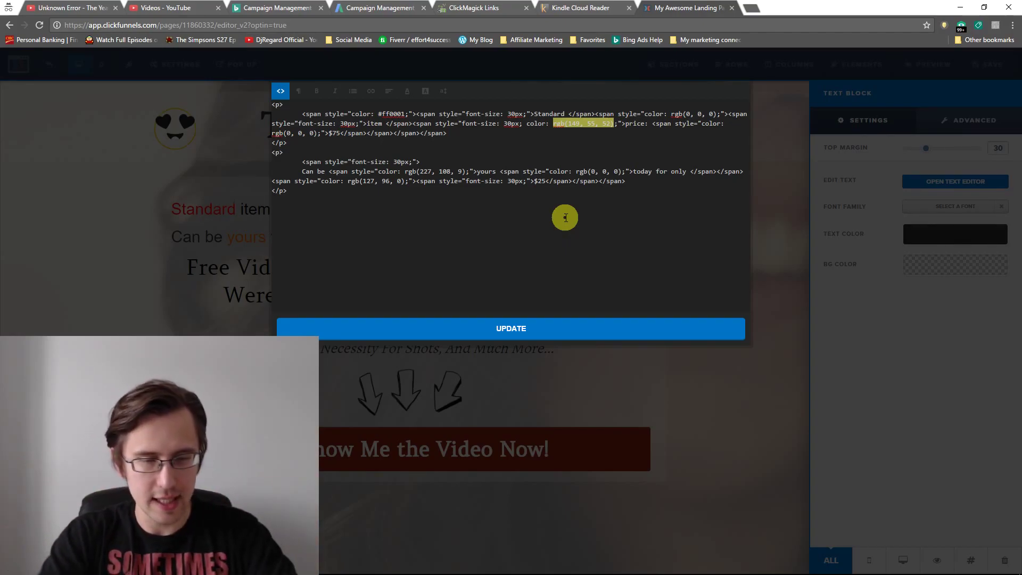
text(#ffa800)
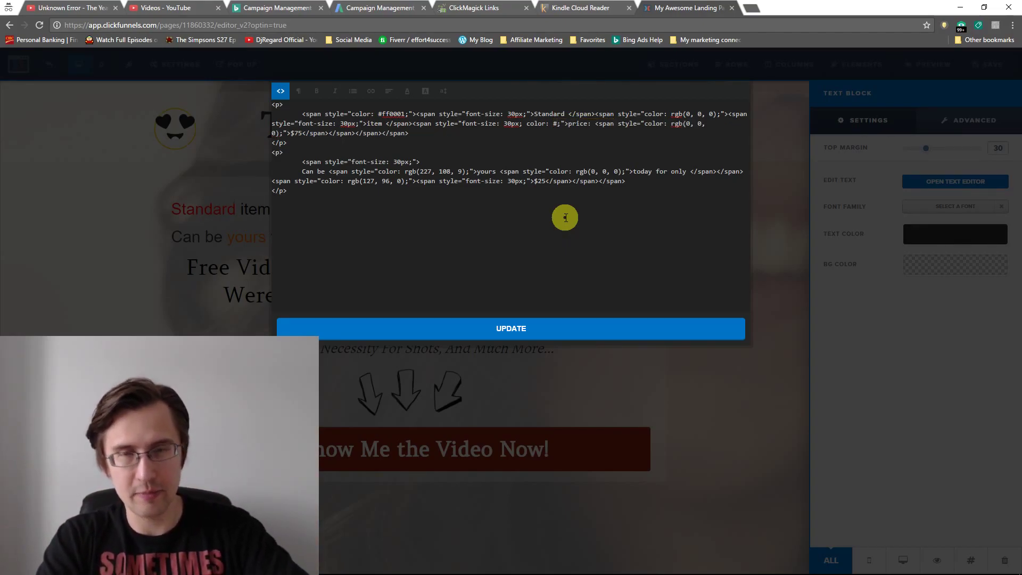
click(488, 326)
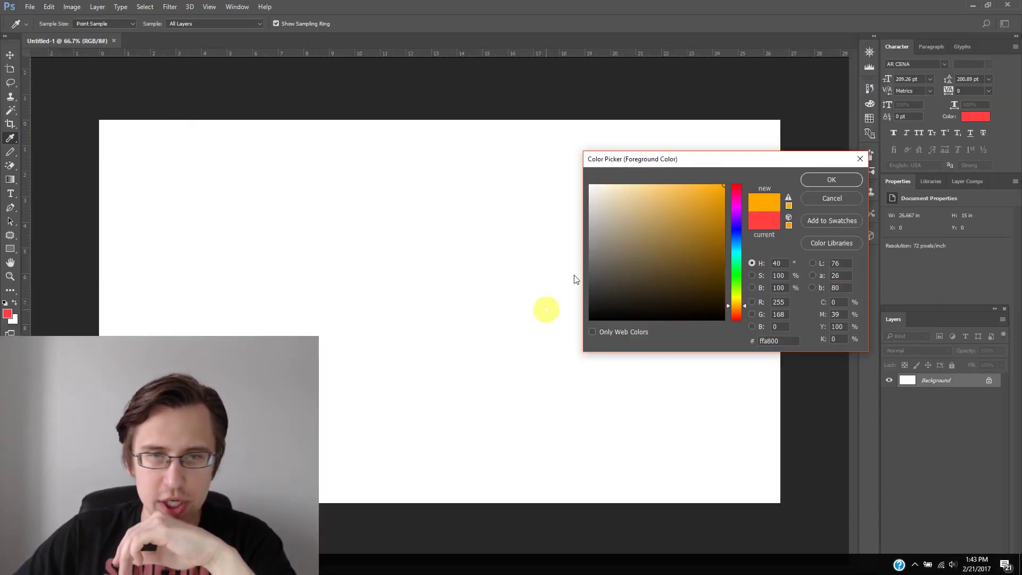
In Photoshop's foreground colour picker, try a dark green shade, then pick bright yellow fff600
click(663, 288)
click(736, 275)
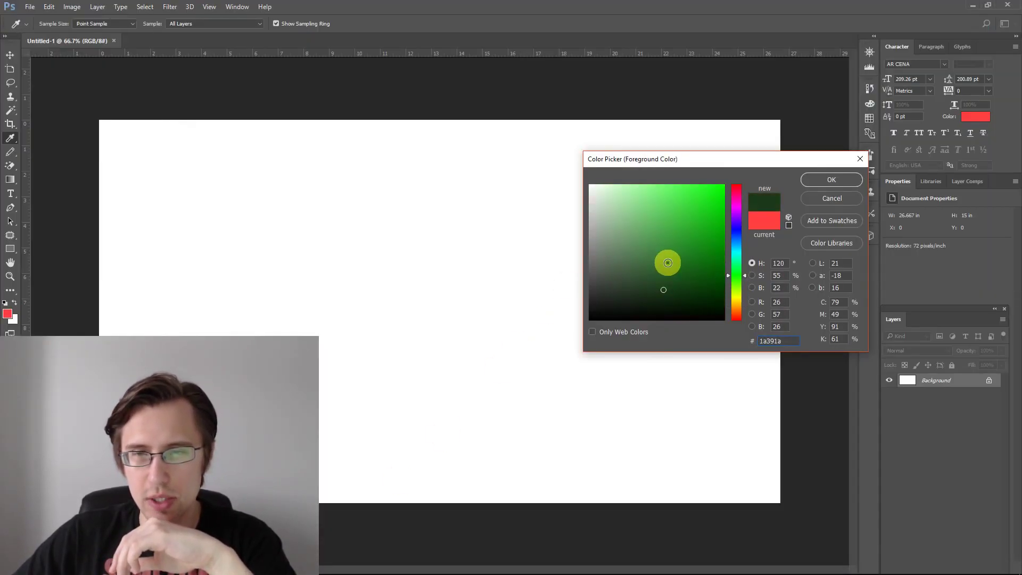
click(736, 299)
click(723, 187)
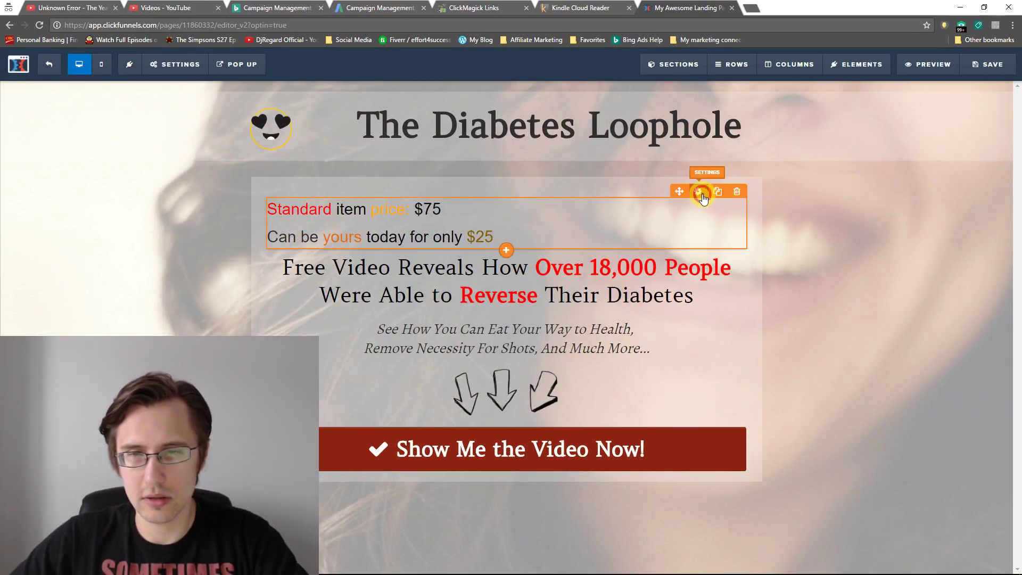
Reopen the price text's HTML source in ClickFunnels and replace the RGB colour code of "yours" with #fff600
click(702, 192)
click(927, 183)
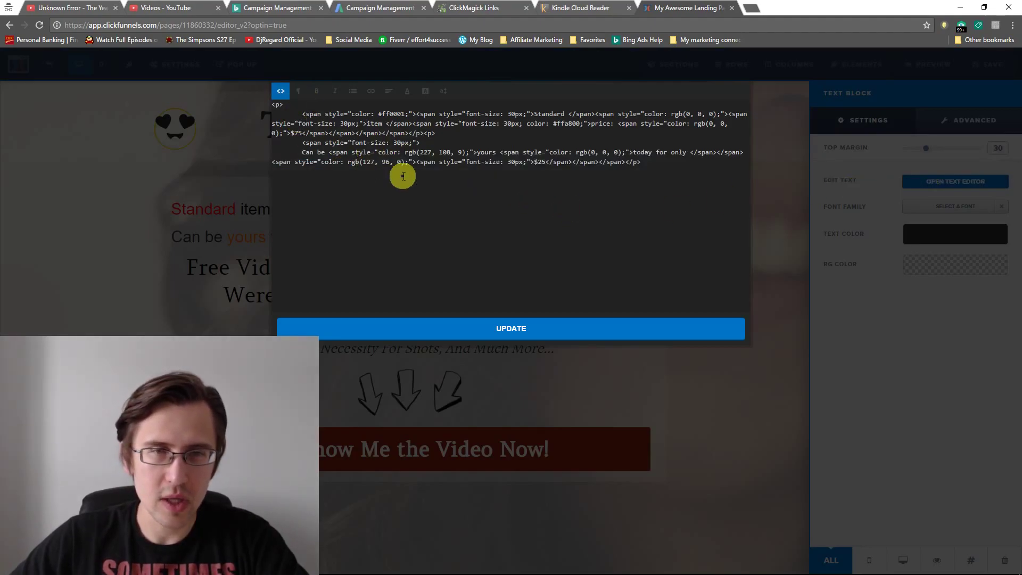
click(283, 93)
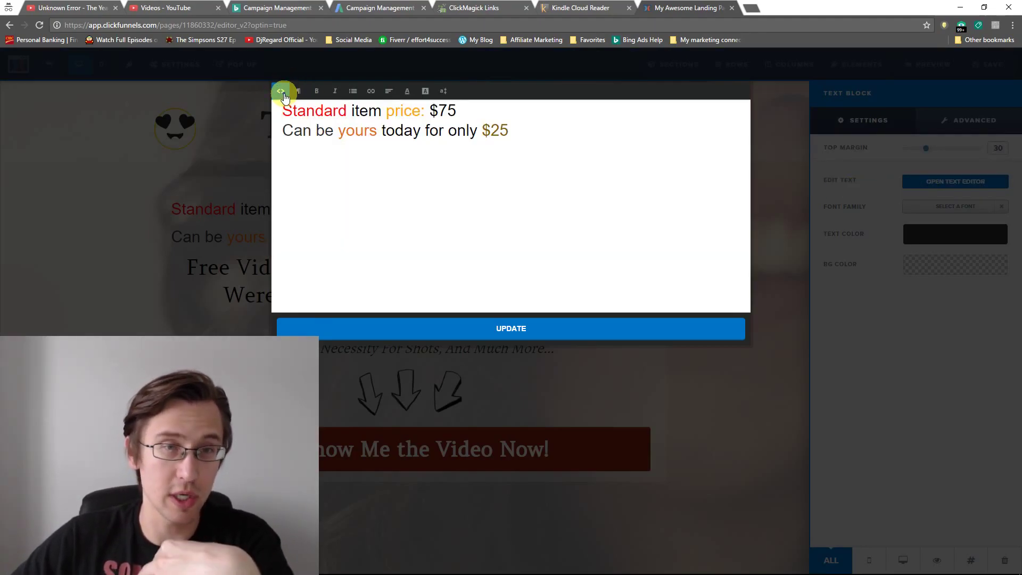
click(281, 91)
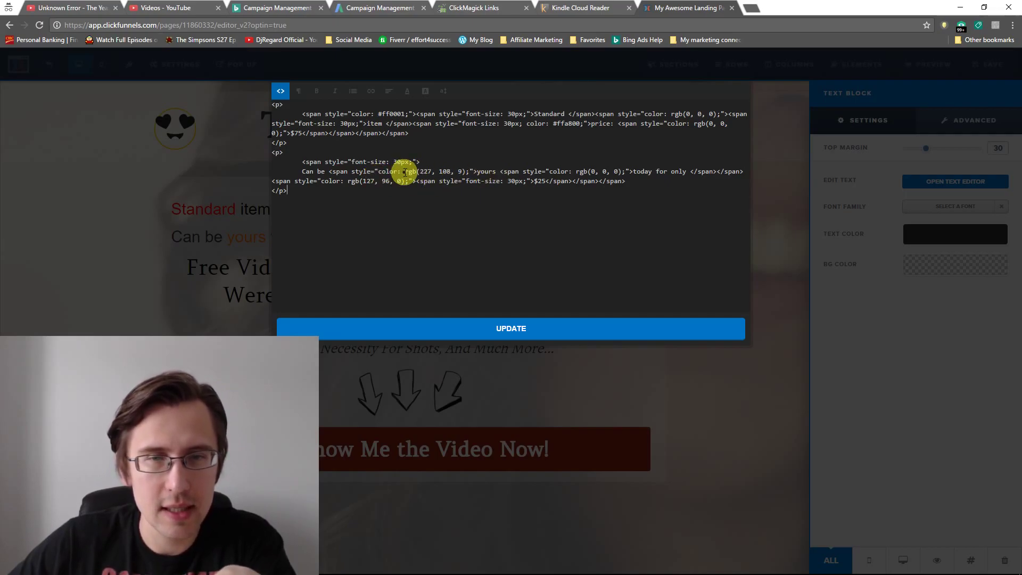
drag(405, 172, 465, 172)
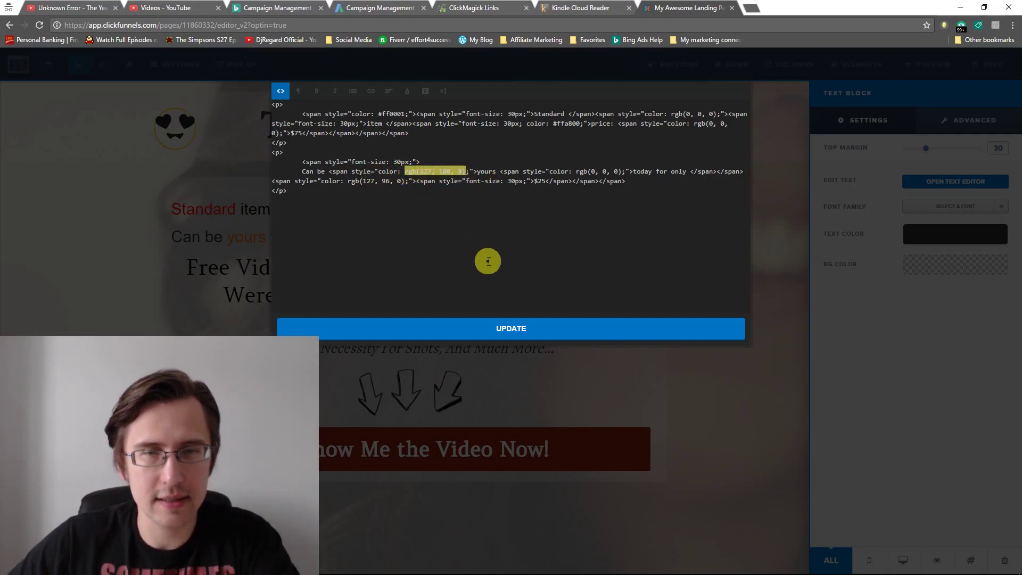
text(#fff600)
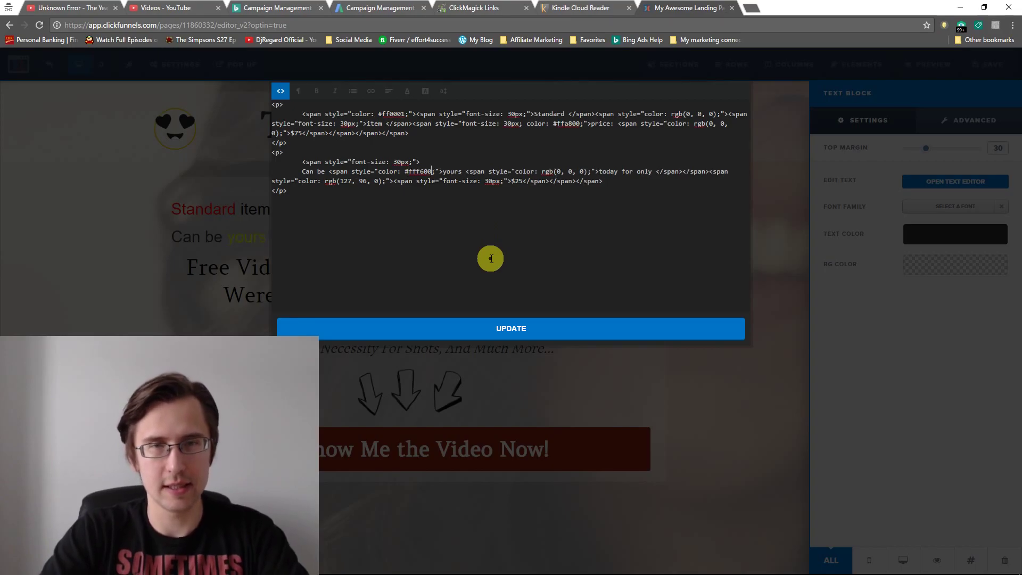
Update the price text block with the edited HTML source and close its settings
click(503, 324)
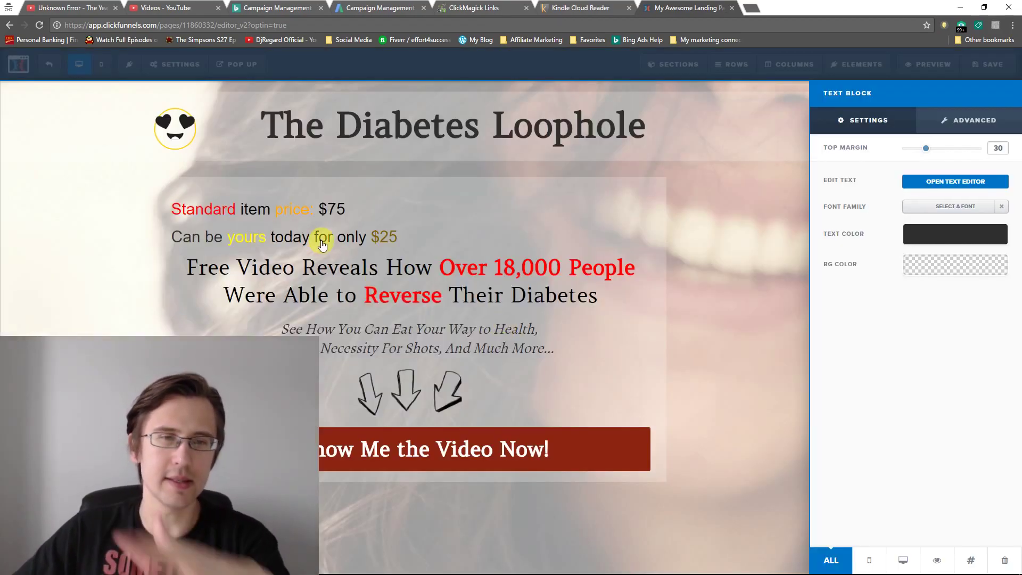
click(360, 240)
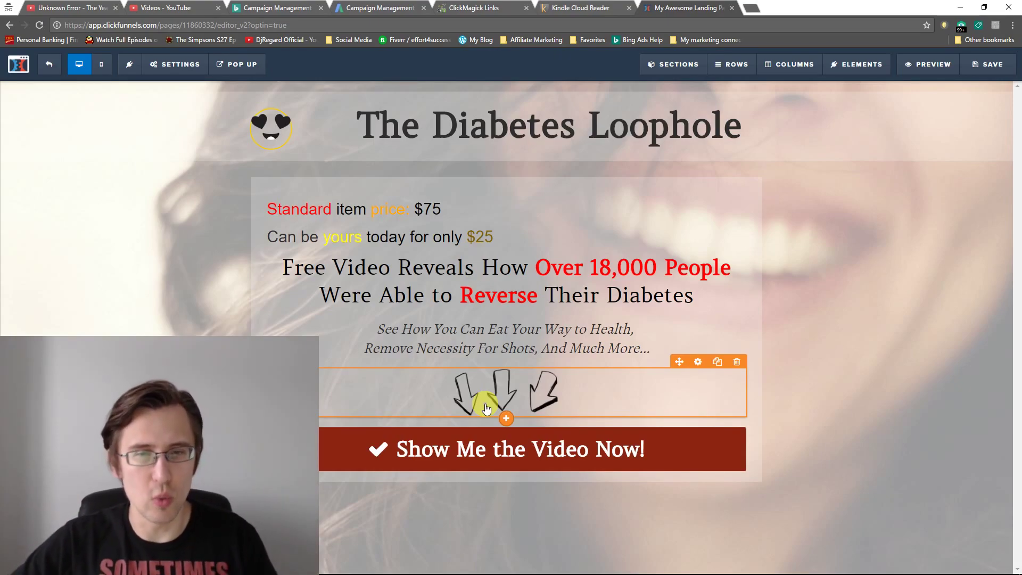
Check the settings of the "Free Video Reveals How" headline and close them again
click(553, 278)
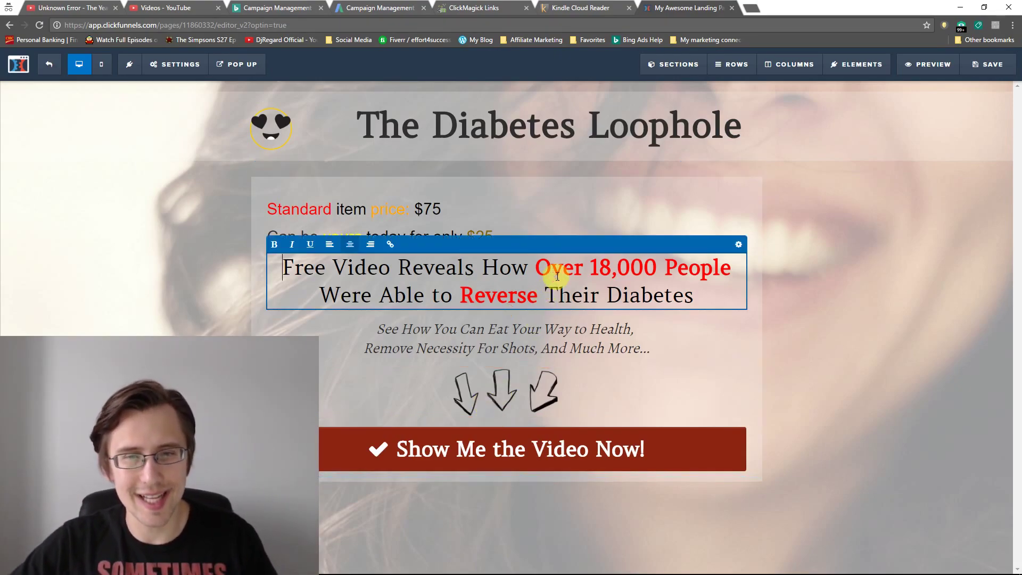
click(739, 245)
click(520, 240)
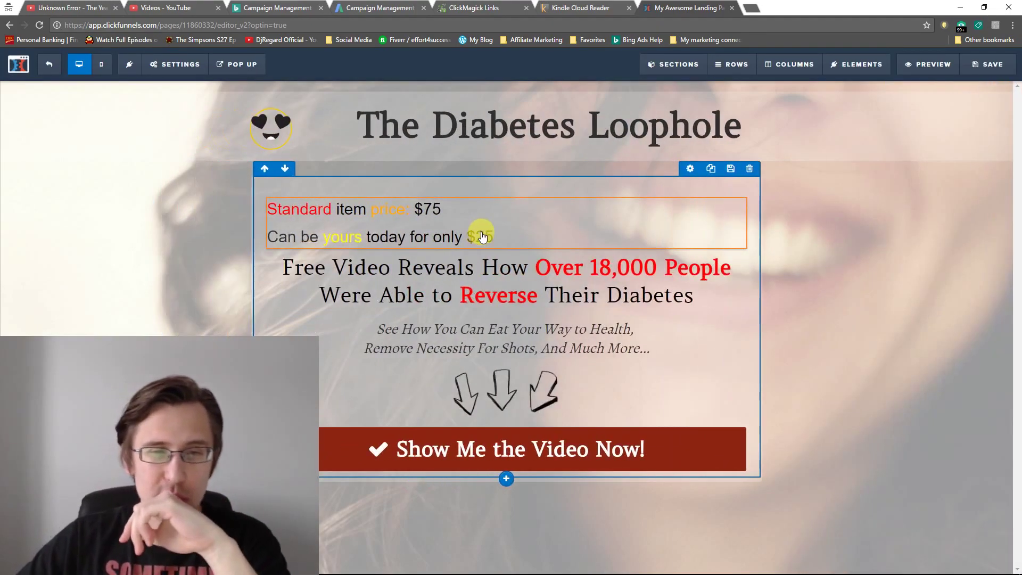
Set the font family of the price text block to the Google font Amethysta and close its settings
click(677, 192)
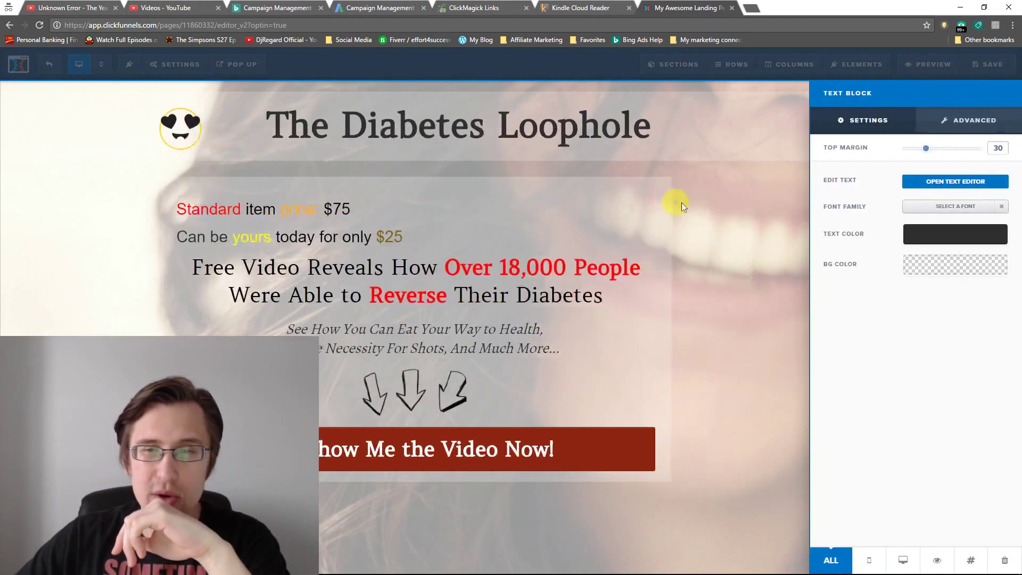
click(957, 208)
click(877, 125)
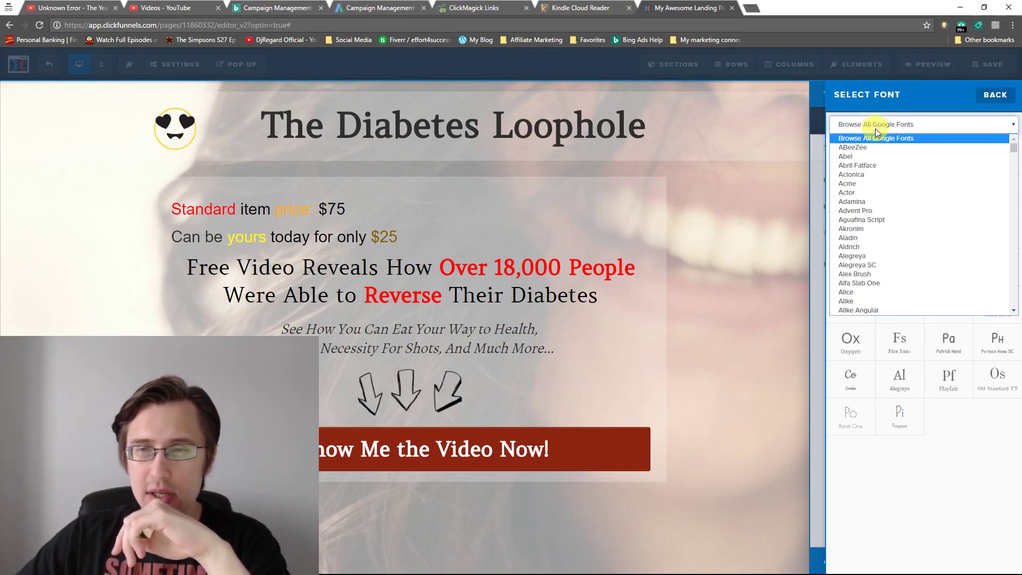
scroll(886, 234, down, 4)
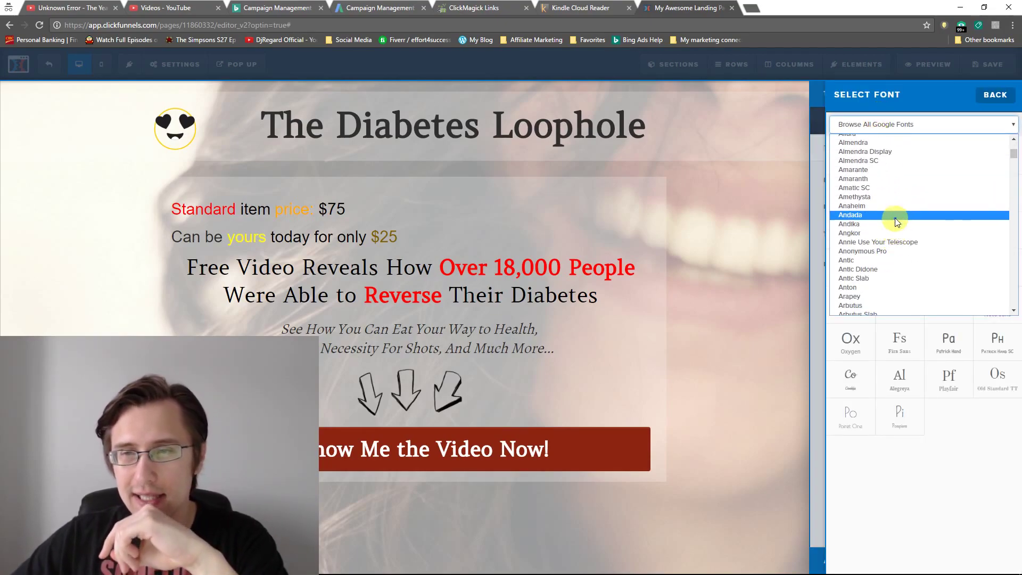
scroll(898, 213, up, 3)
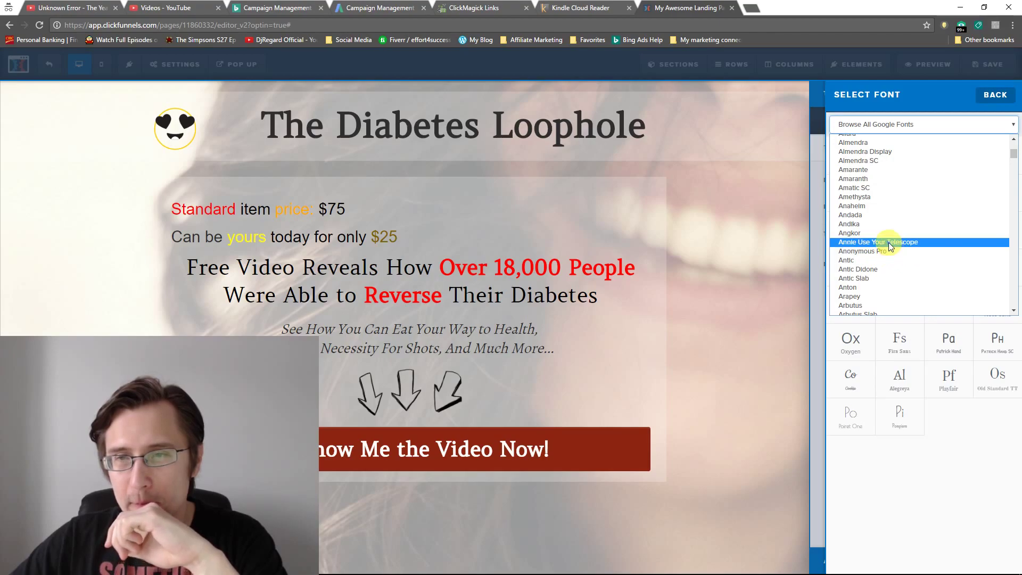
click(1016, 314)
click(1015, 314)
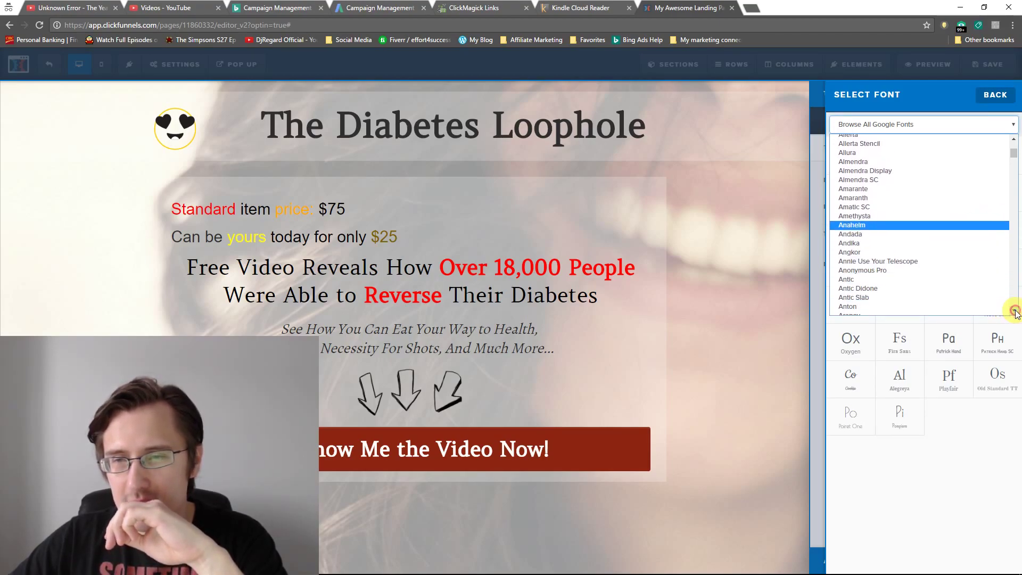
click(1015, 314)
click(1015, 314)
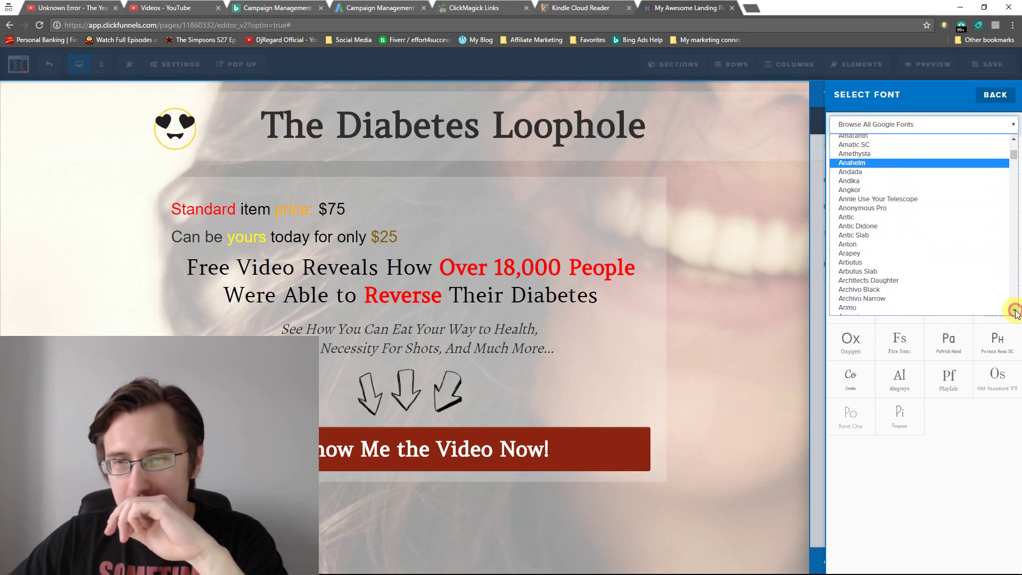
click(1013, 139)
click(1013, 139)
click(1013, 139)
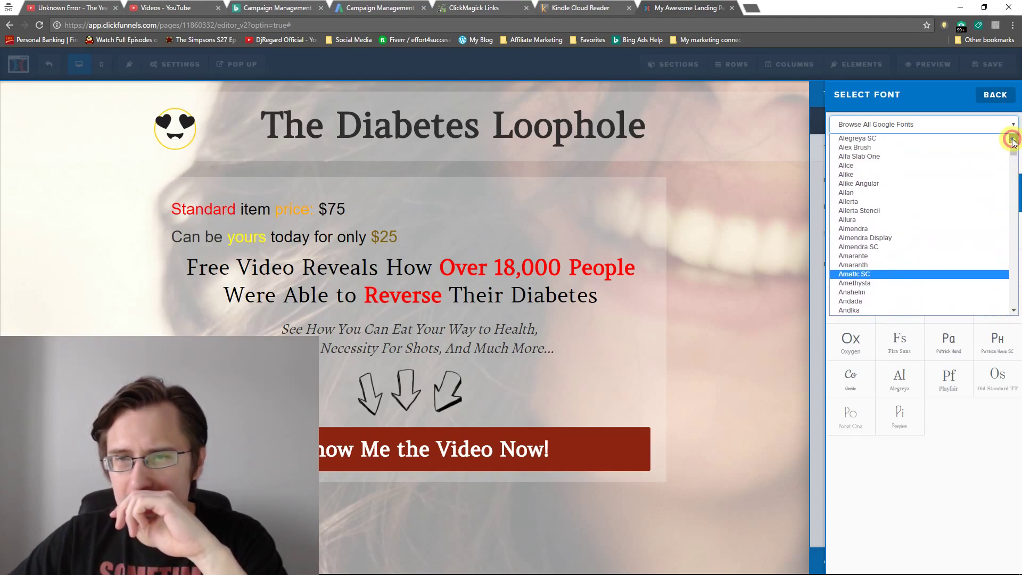
click(1013, 138)
click(1013, 139)
click(1013, 140)
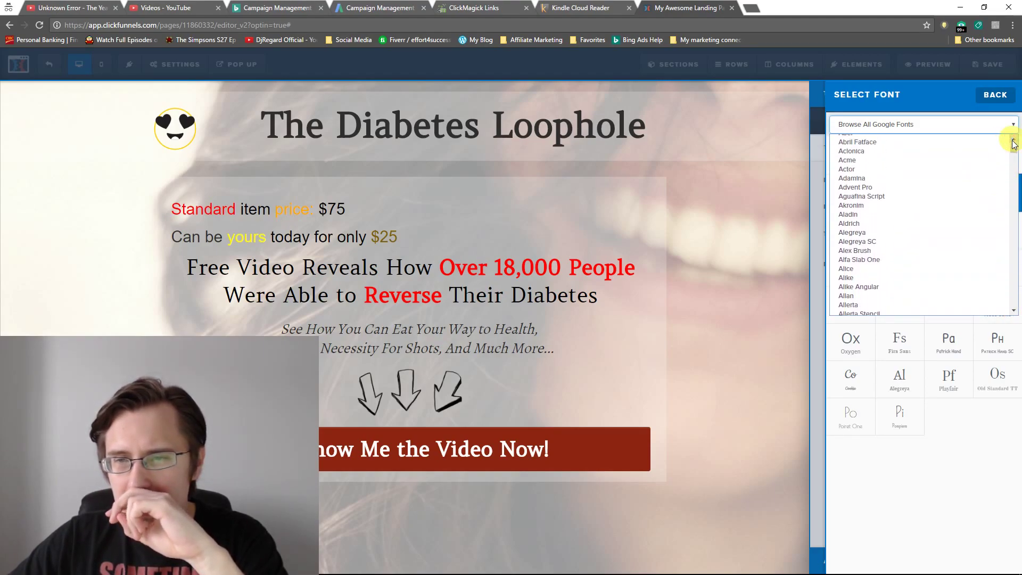
click(1013, 312)
click(1014, 311)
click(1014, 311)
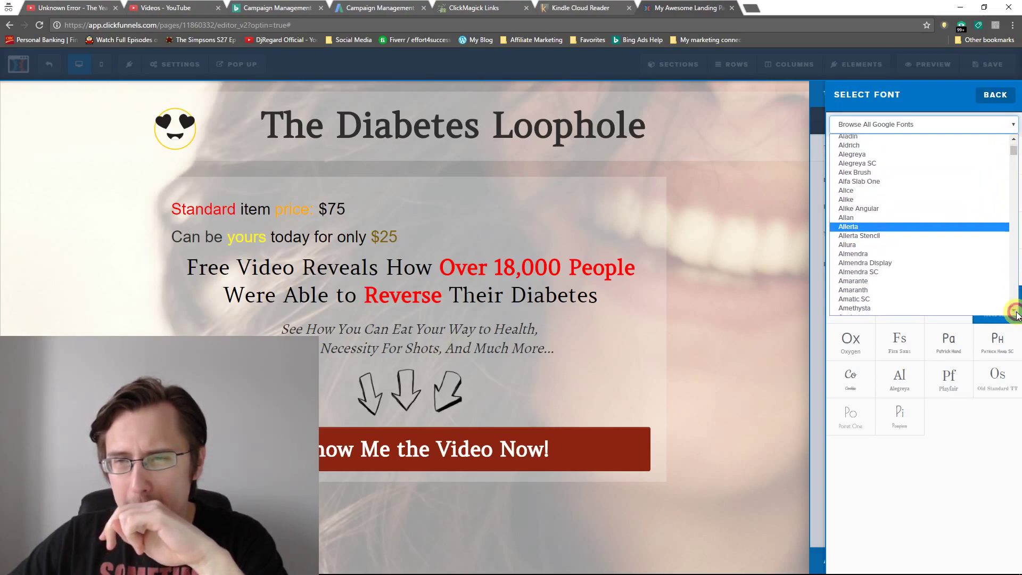
click(1013, 312)
click(887, 279)
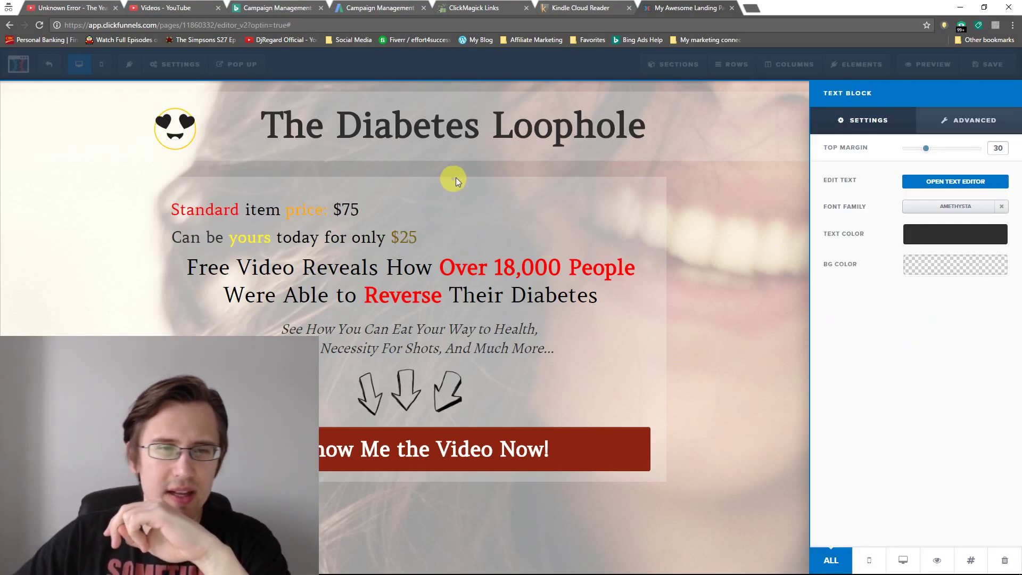
click(444, 210)
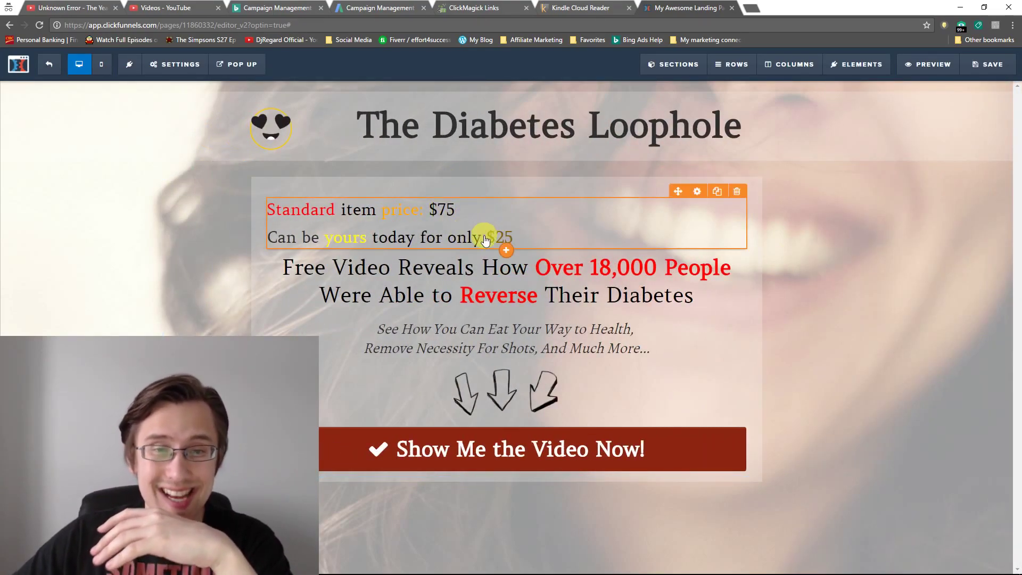
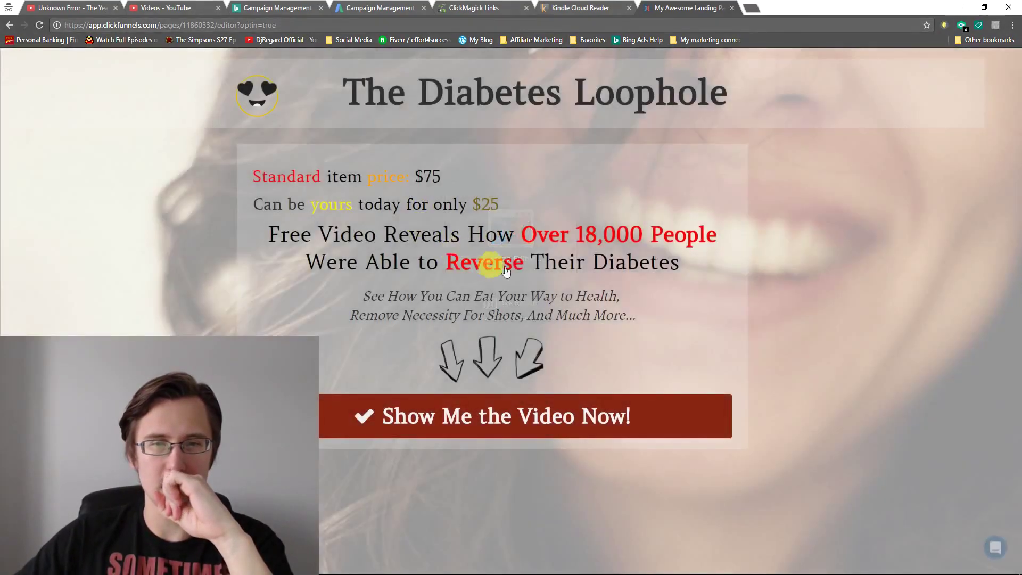
Reopen the price text block in the text editor, compare its formatted and source views, and display the HTML source
click(449, 187)
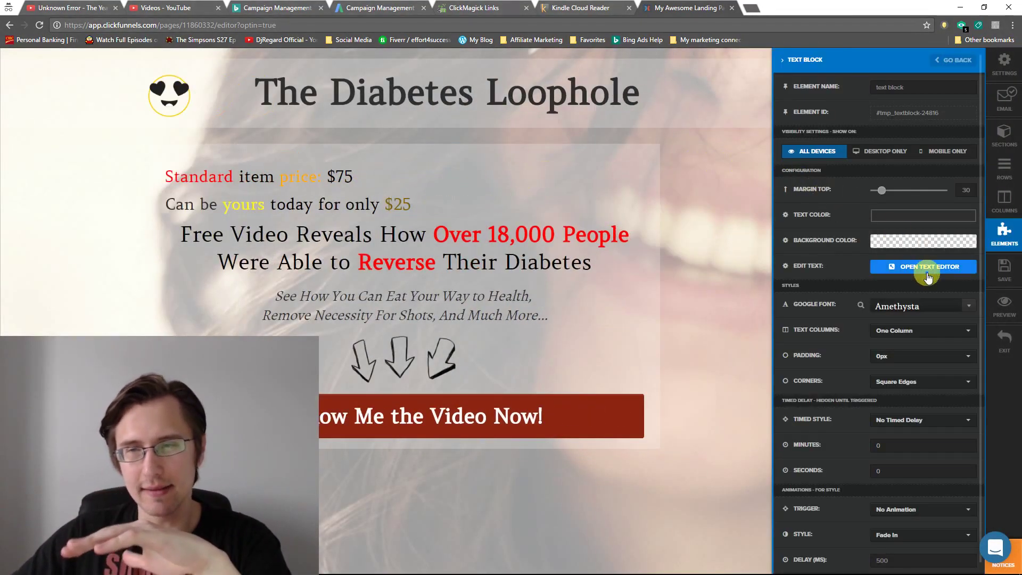
click(926, 276)
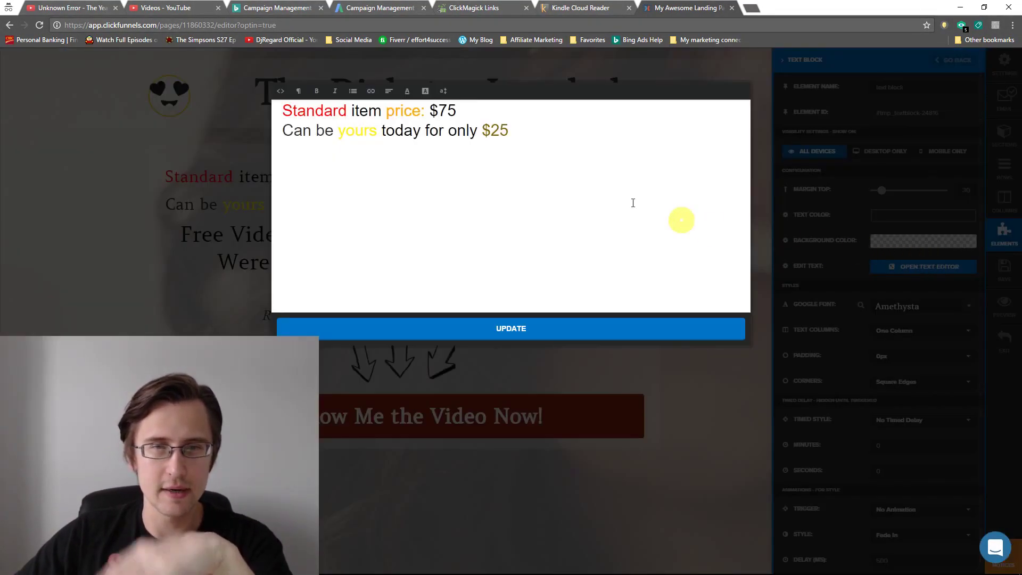
click(280, 91)
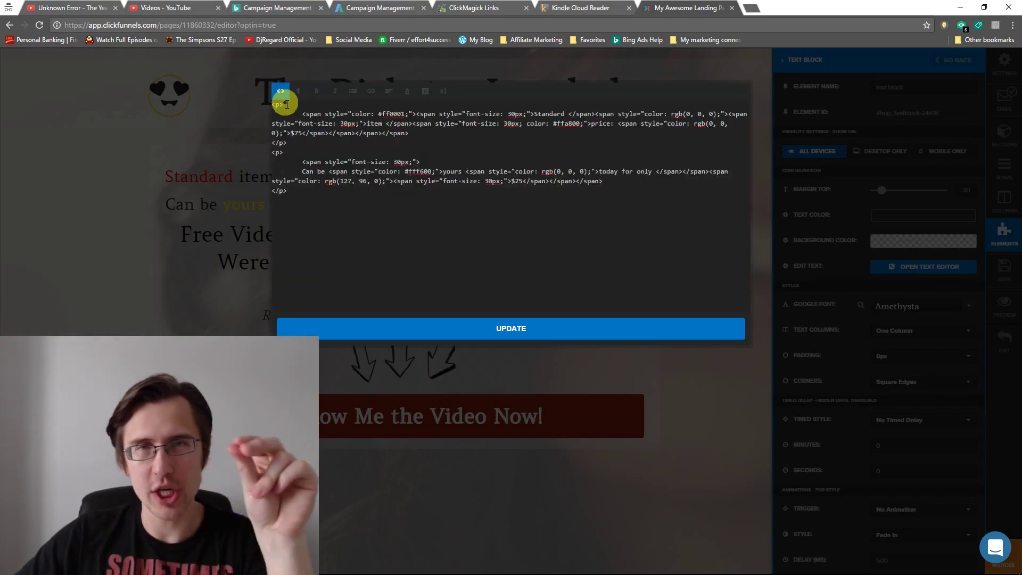
click(280, 91)
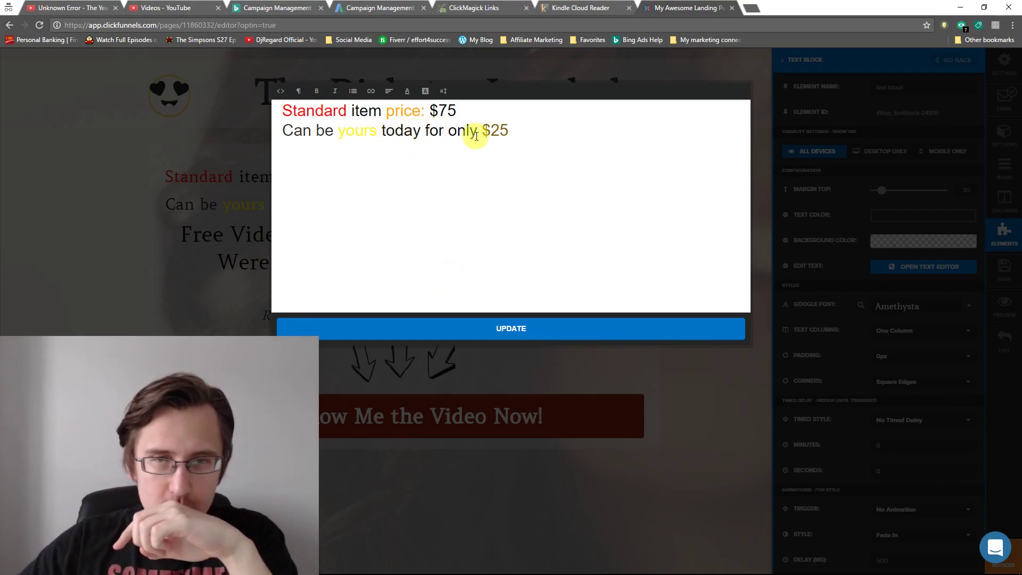
click(280, 91)
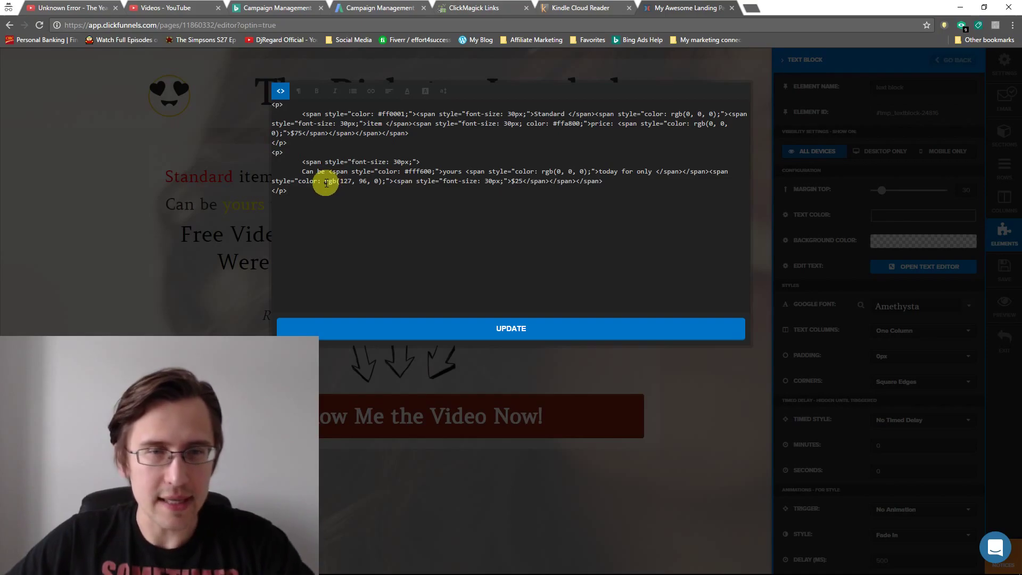
Try replacing the RGB colour code of "$25" with Photoshop's hex code #fff600, and undo the replacement
drag(325, 181, 383, 183)
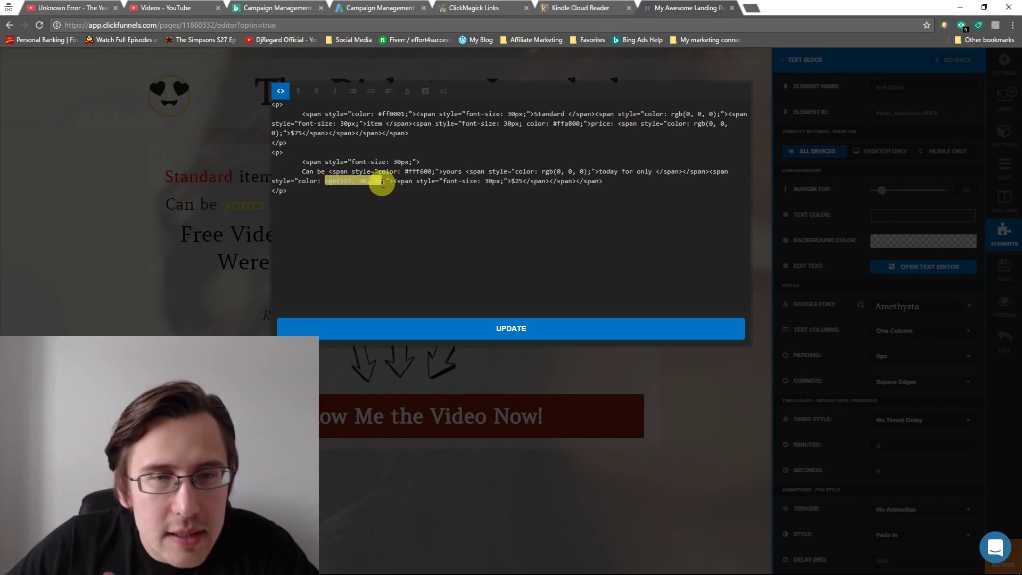
text(#)
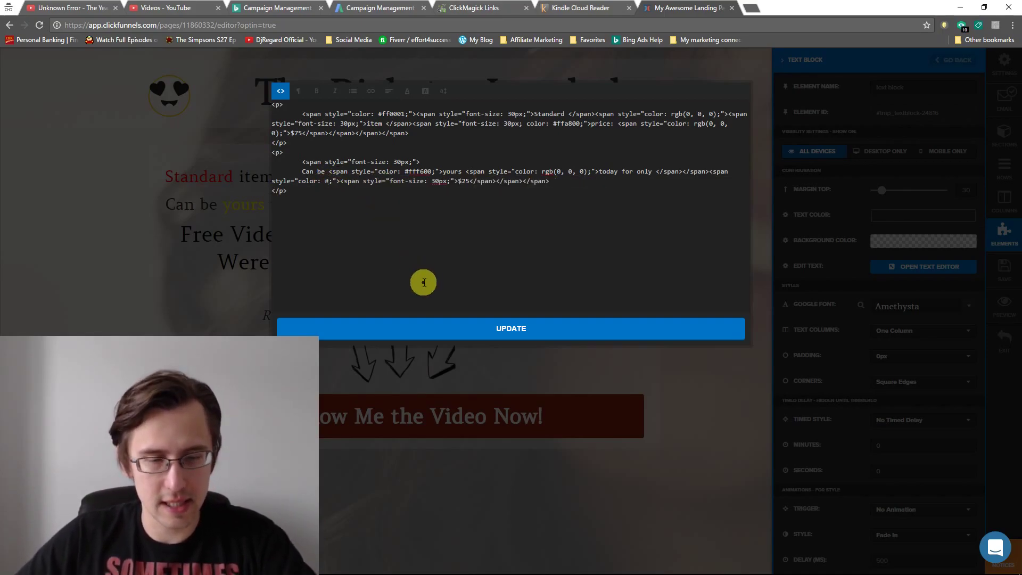
key(alt+Tab)
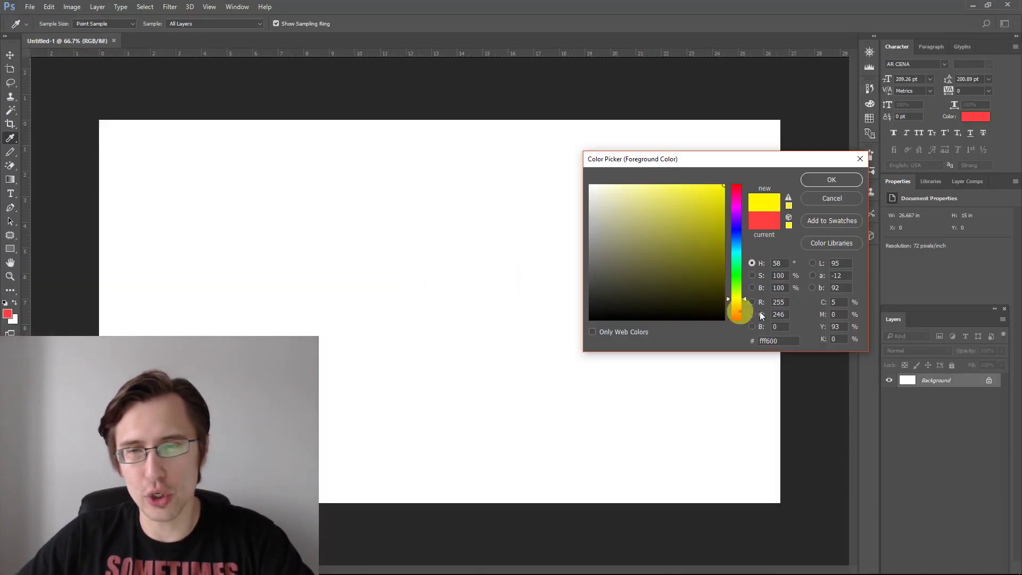
key(alt+Tab)
text(fff600)
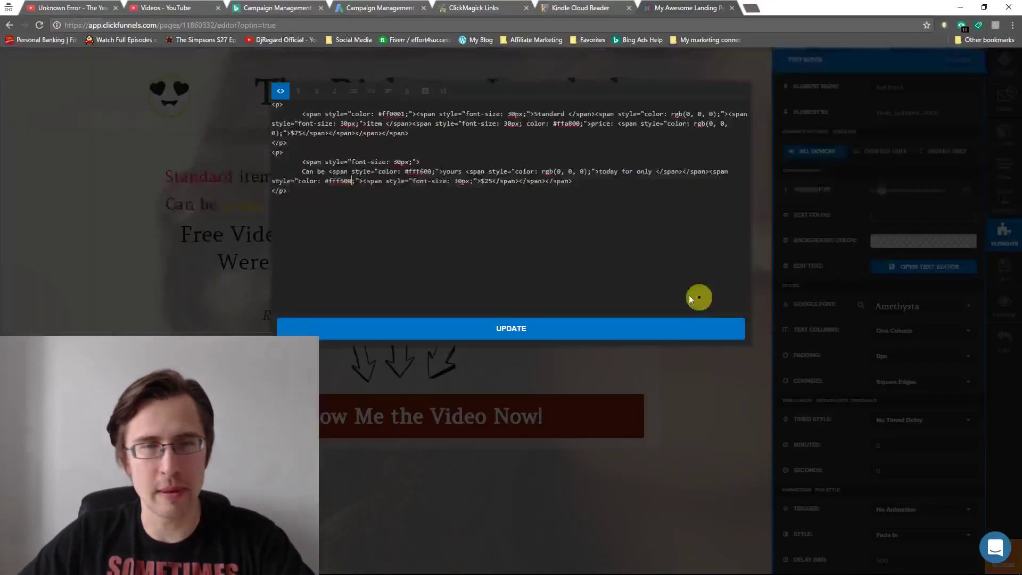
key(ctrl+z)
key(ctrl+z)
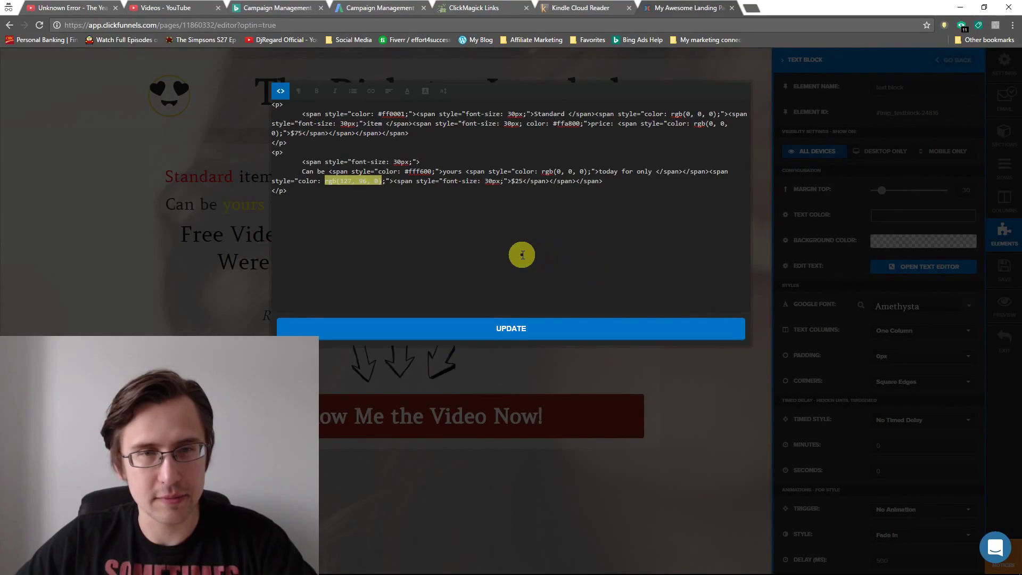
Try recolouring "$25" by changing its code in the HTML source to rgb(255, 246, 0) from Photoshop, and update the block directly from source view
click(352, 181)
key(alt+Tab)
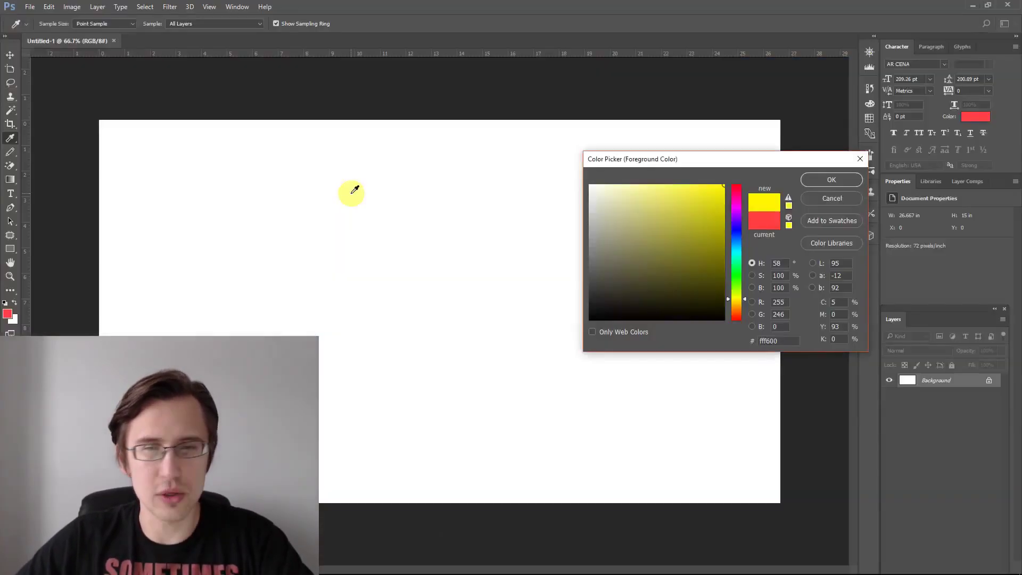
key(alt+Tab)
double_click(346, 181)
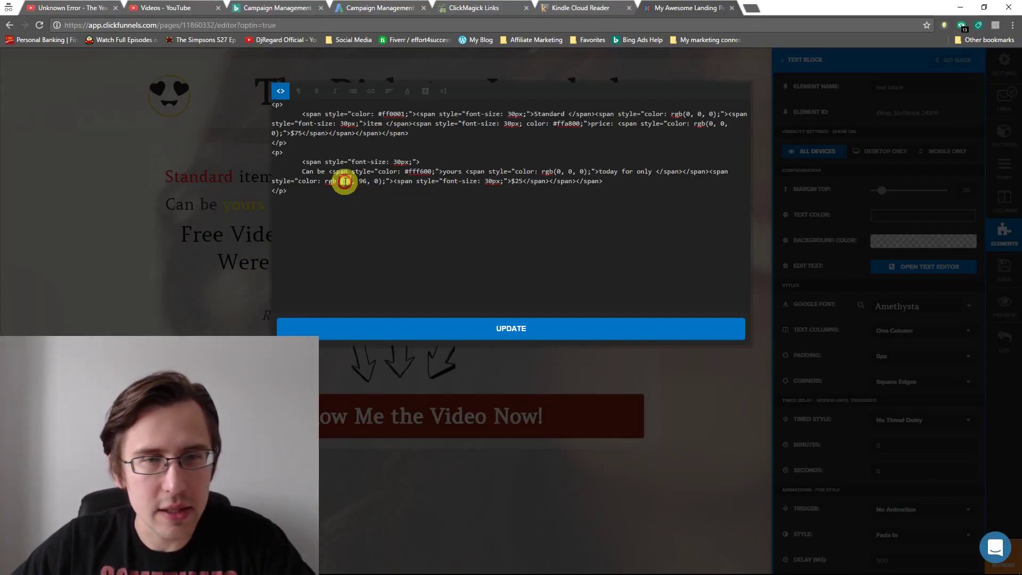
text(255)
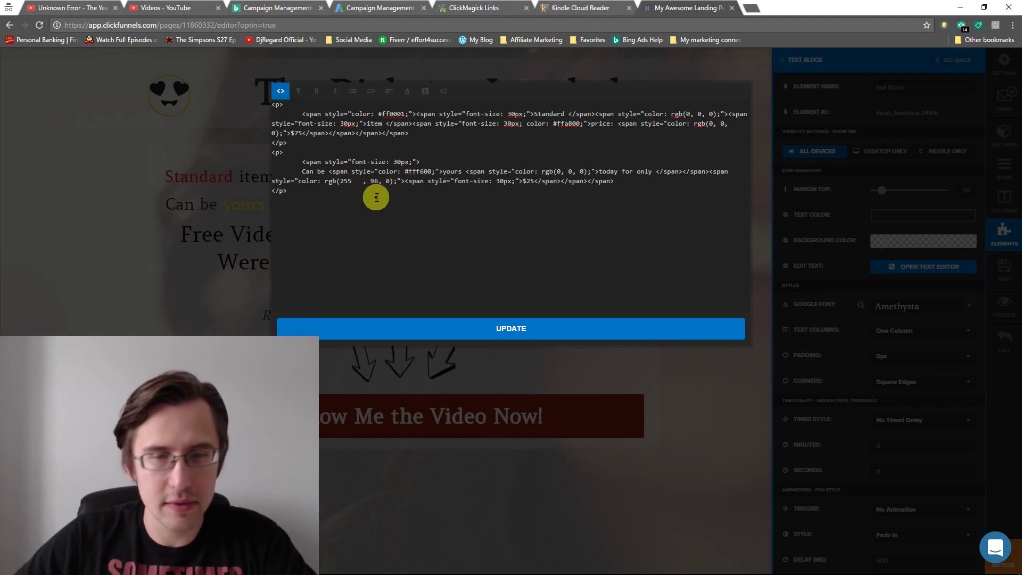
double_click(363, 181)
key(alt+Tab)
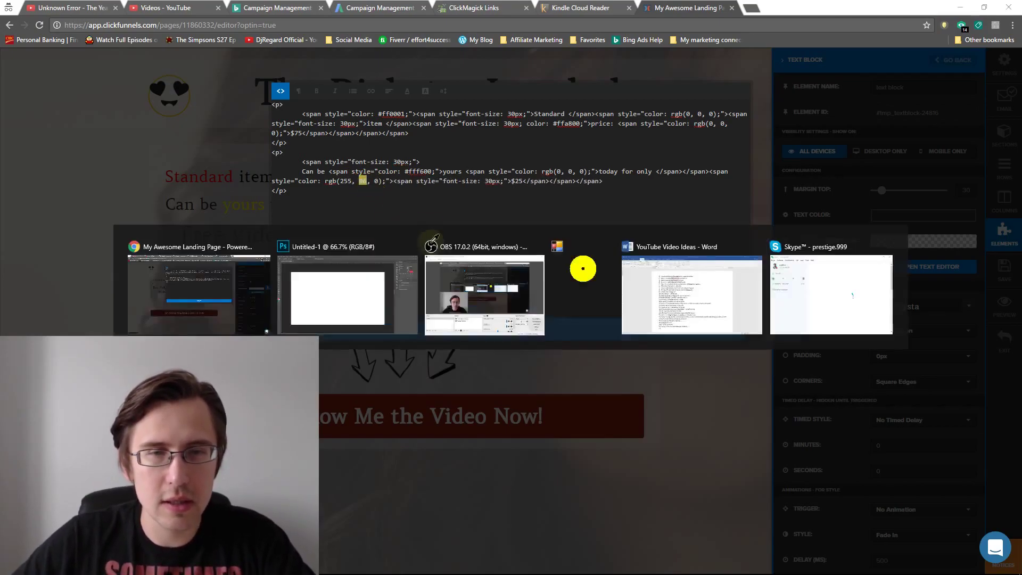
key(alt+Tab)
text(246)
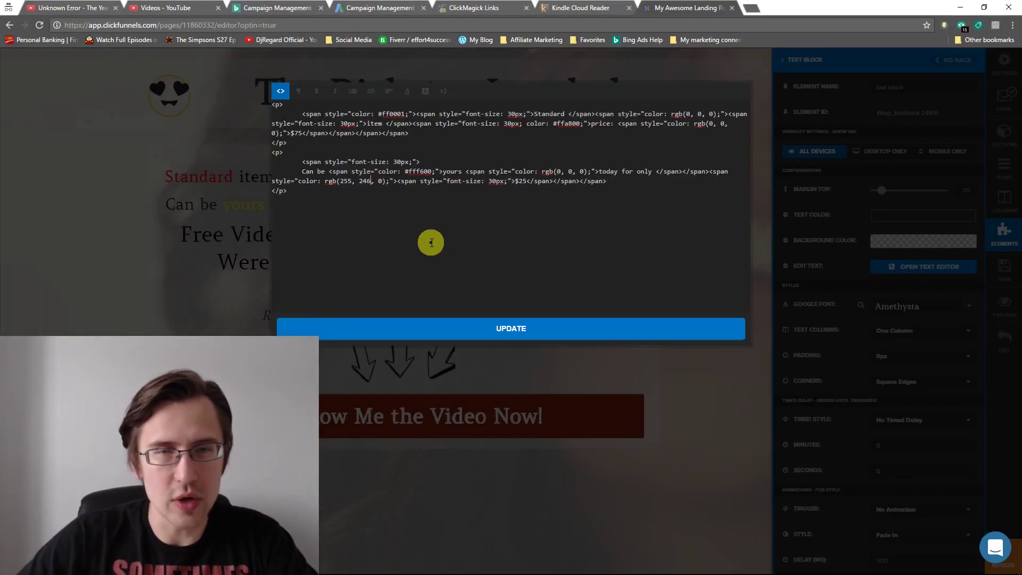
click(446, 338)
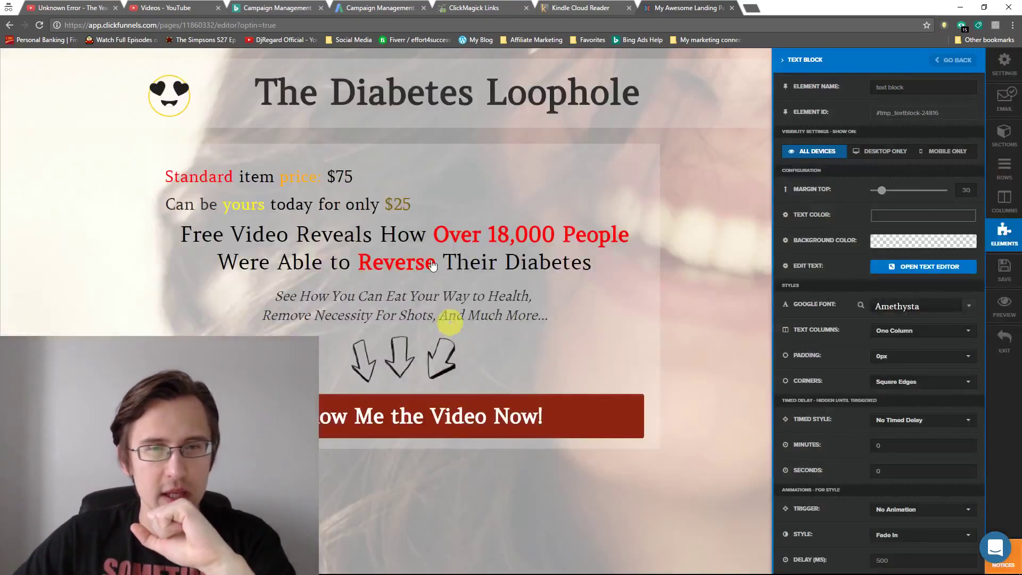
Reopen the price text's HTML source, set the "$25" colour to rgb(255, 246, 0), return to the formatted view and update the block
click(953, 269)
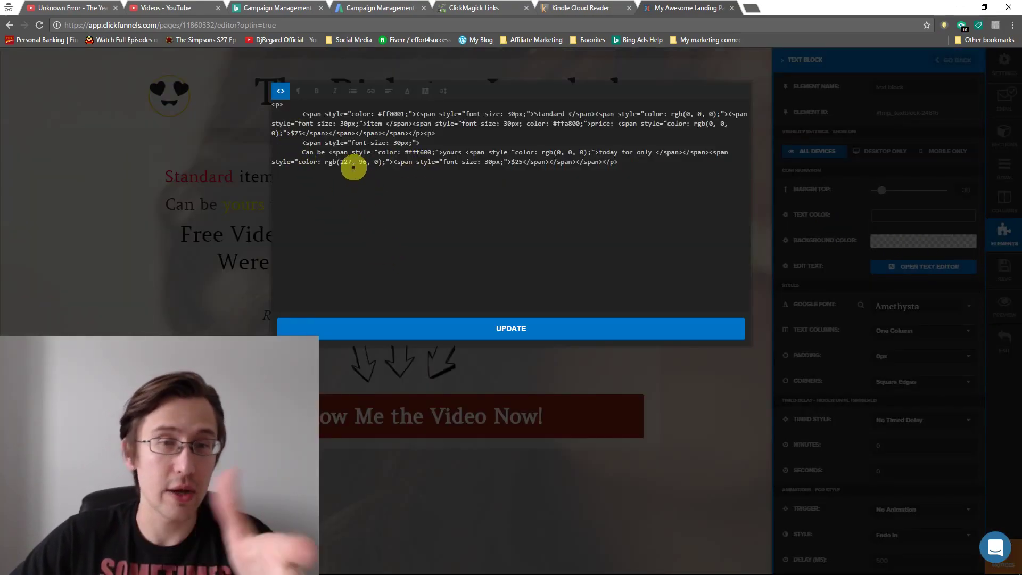
key(alt+Tab)
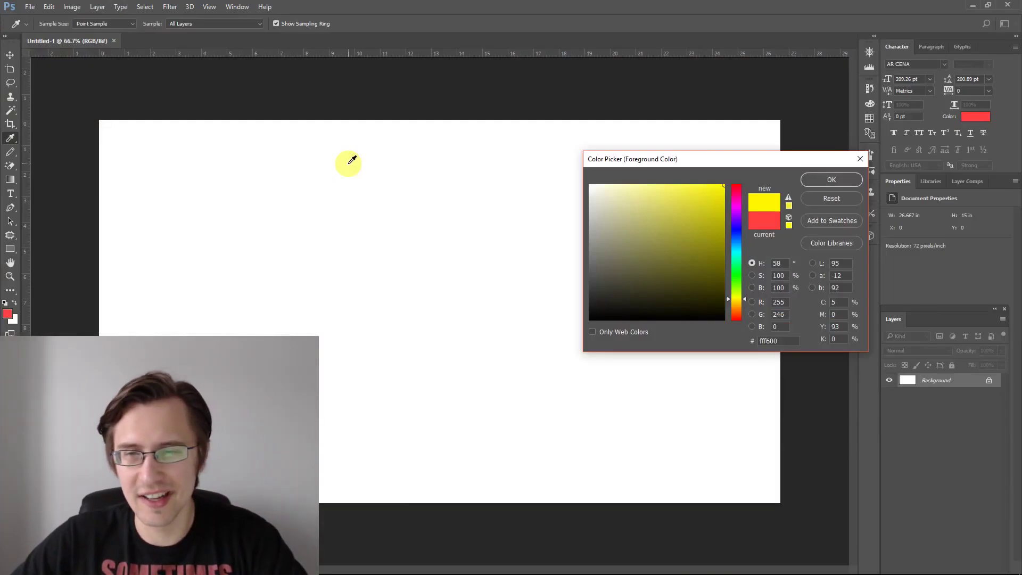
key(alt+Tab)
click(352, 162)
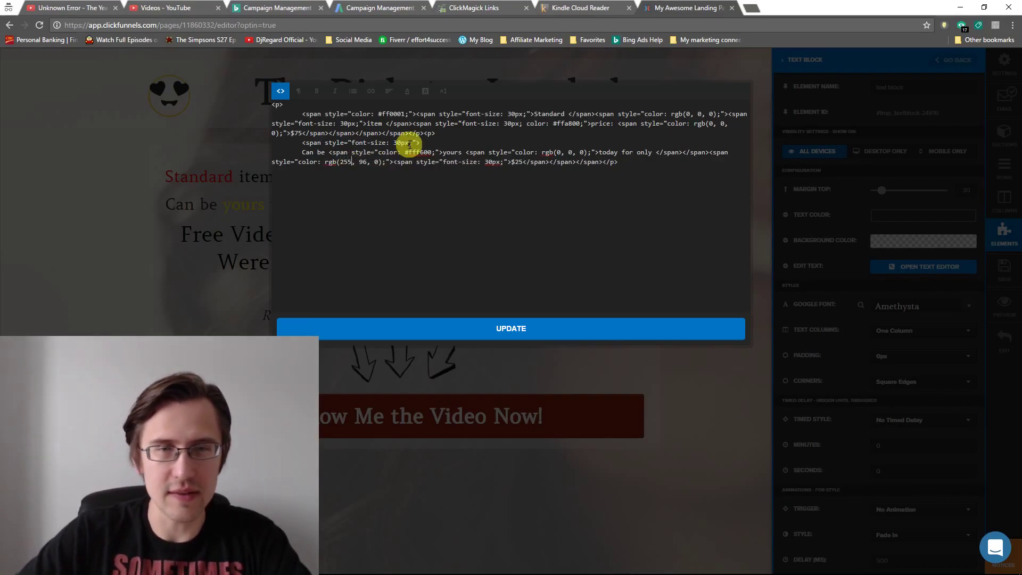
key(BackSpace)
key(BackSpace)
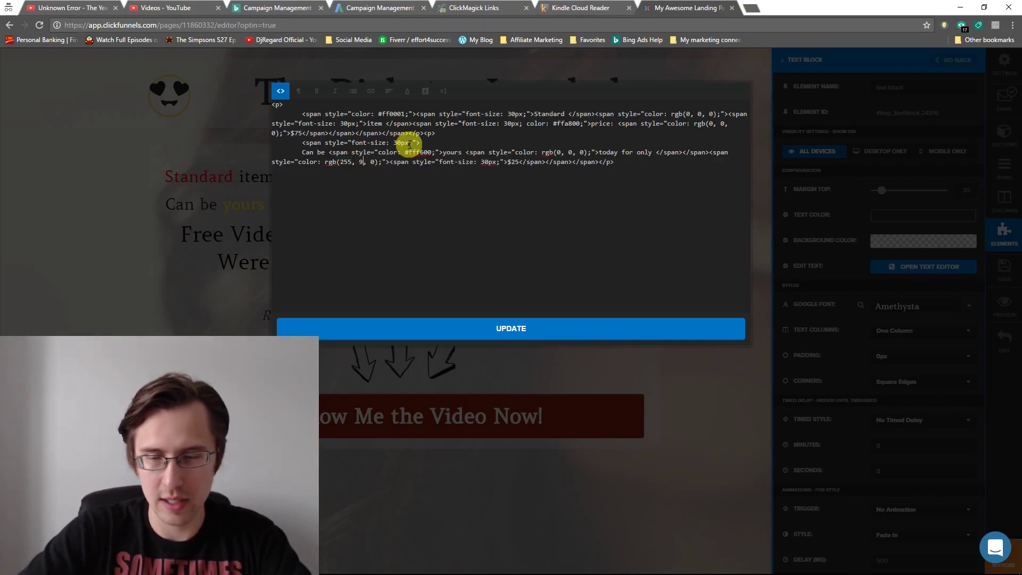
text(246)
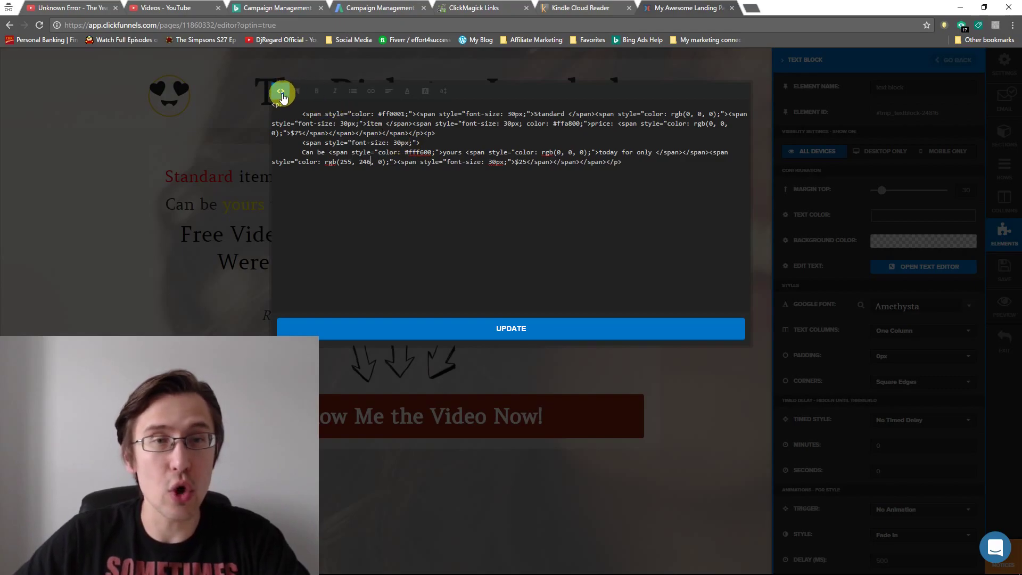
click(281, 91)
click(279, 90)
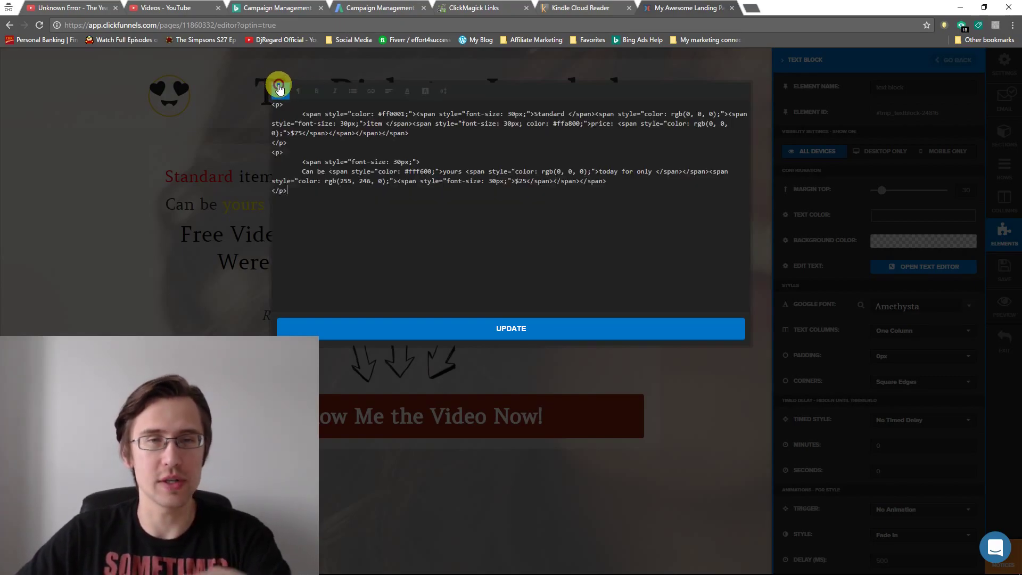
click(279, 91)
click(476, 324)
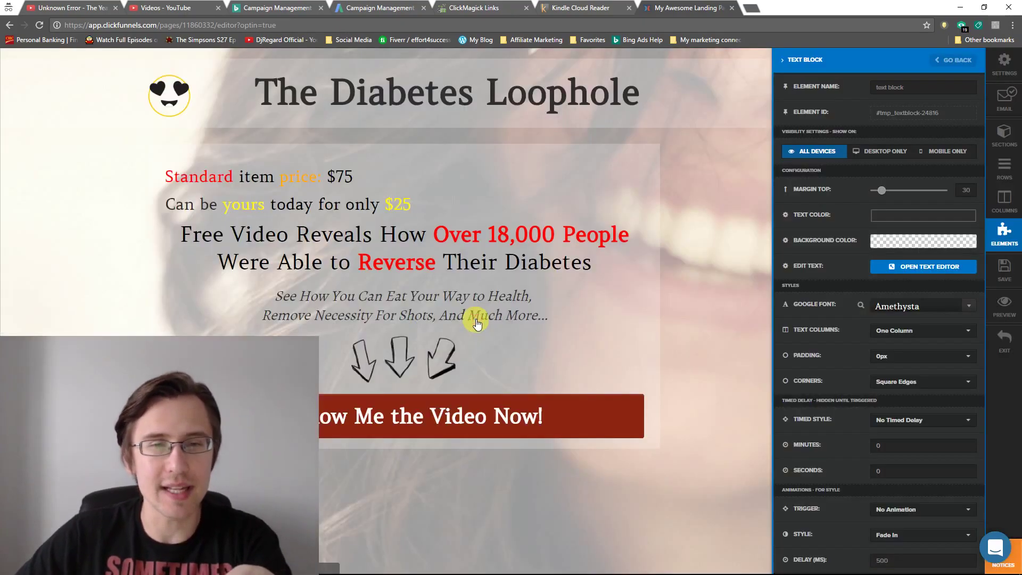